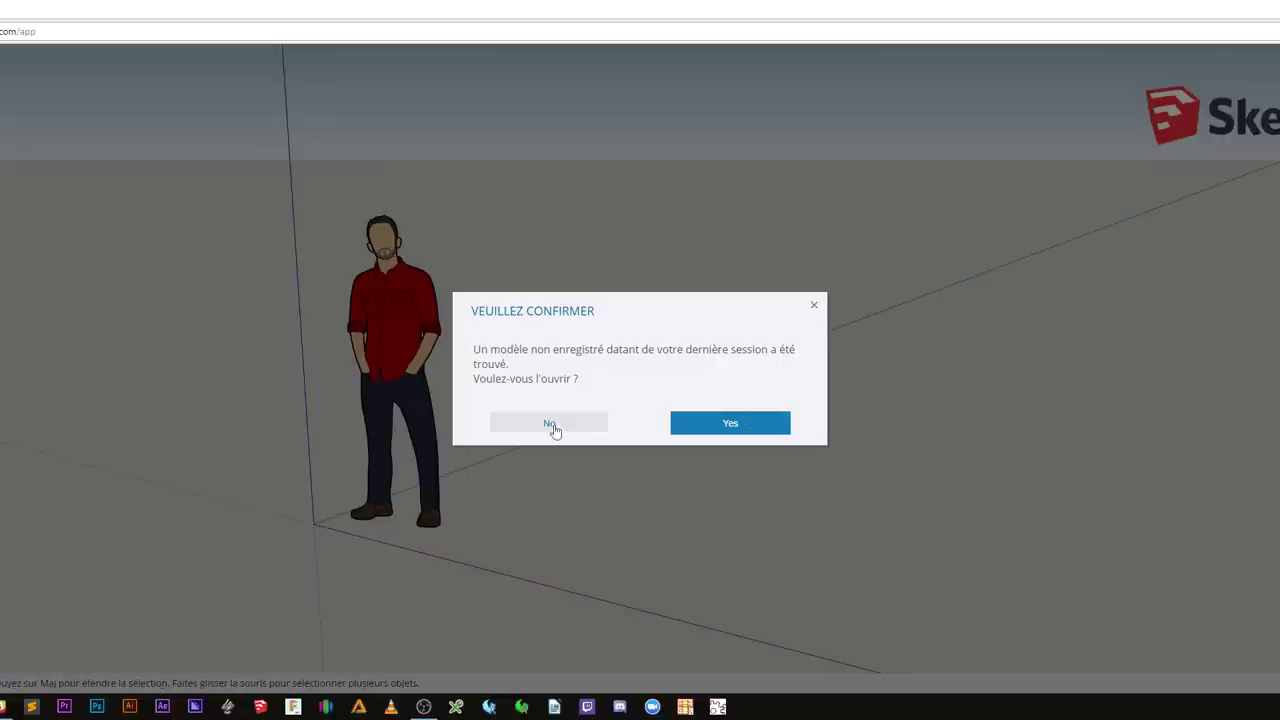
# Step: Decline the recovered model and delete the standing human figure, leaving only the axes
pyautogui.click(550, 424)
pyautogui.click(403, 293)
pyautogui.press('Delete')
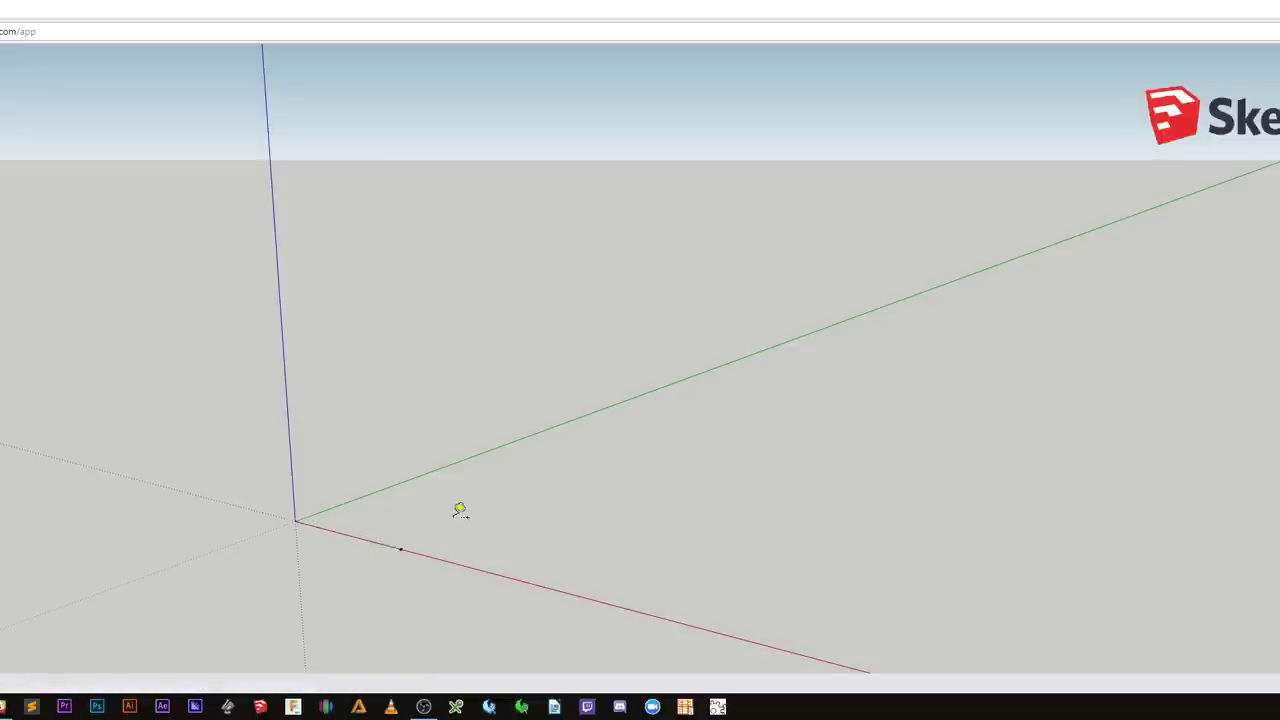
# Step: Draw a flat rectangle face at the origin, cancelling the started extrusion
pyautogui.press('l')
pyautogui.click(400, 549)
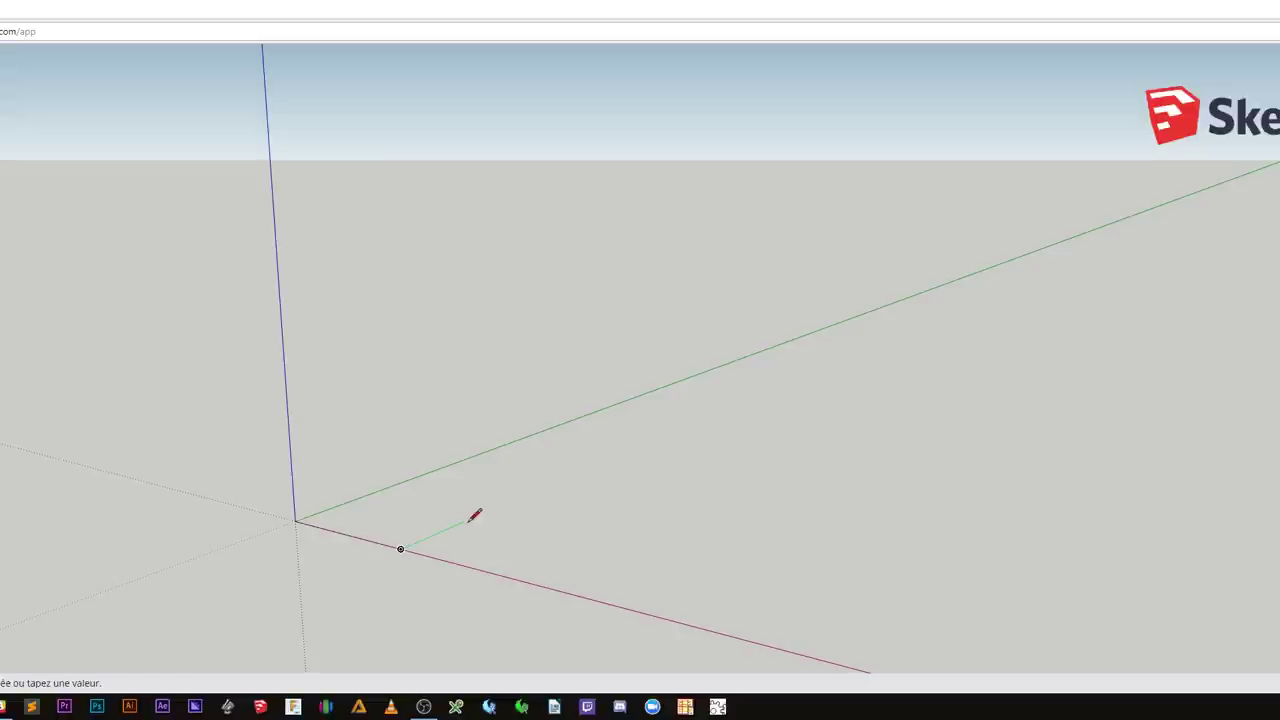
pyautogui.click(498, 507)
pyautogui.press('r')
pyautogui.click(498, 506)
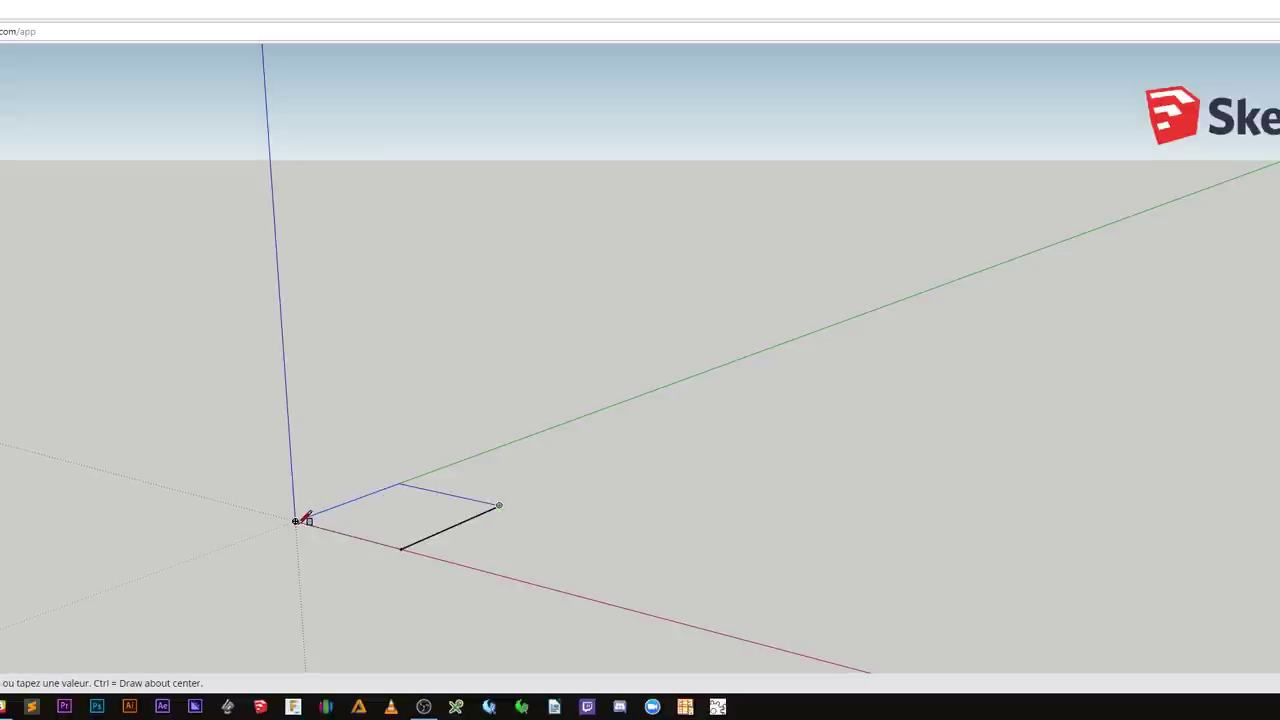
pyautogui.click(296, 521)
pyautogui.press('space')
pyautogui.press('p')
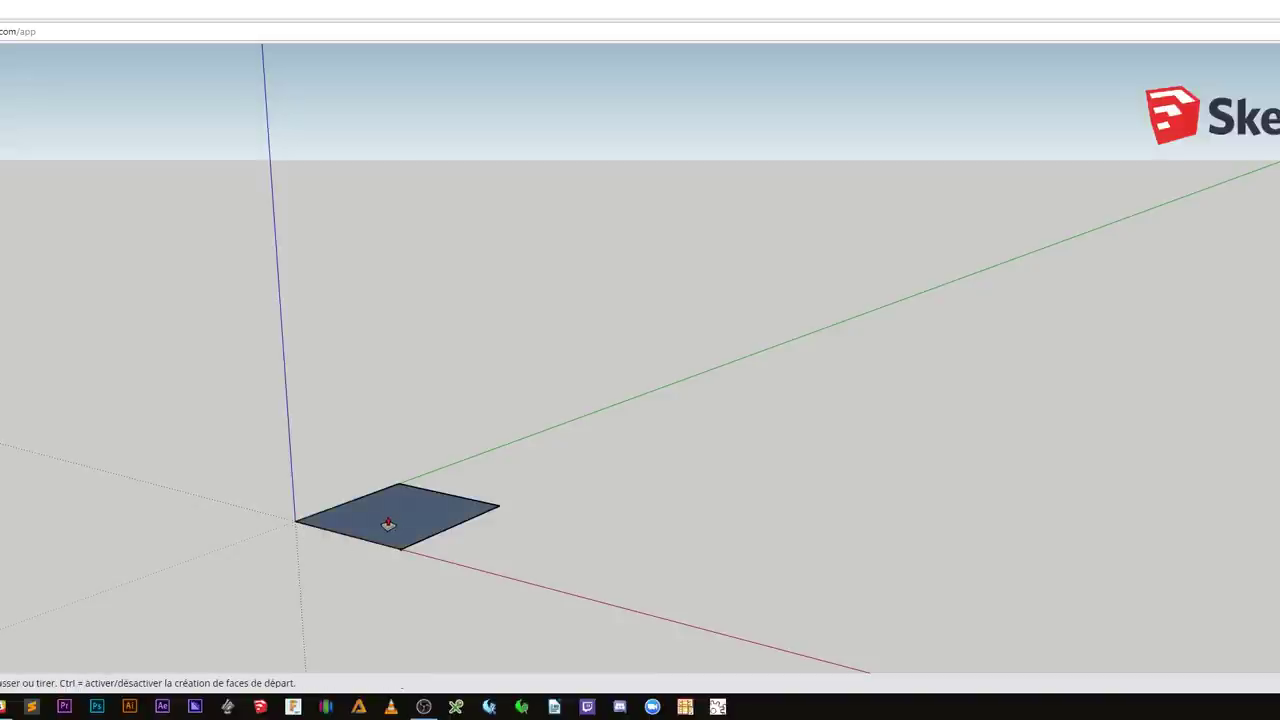
pyautogui.click(388, 524)
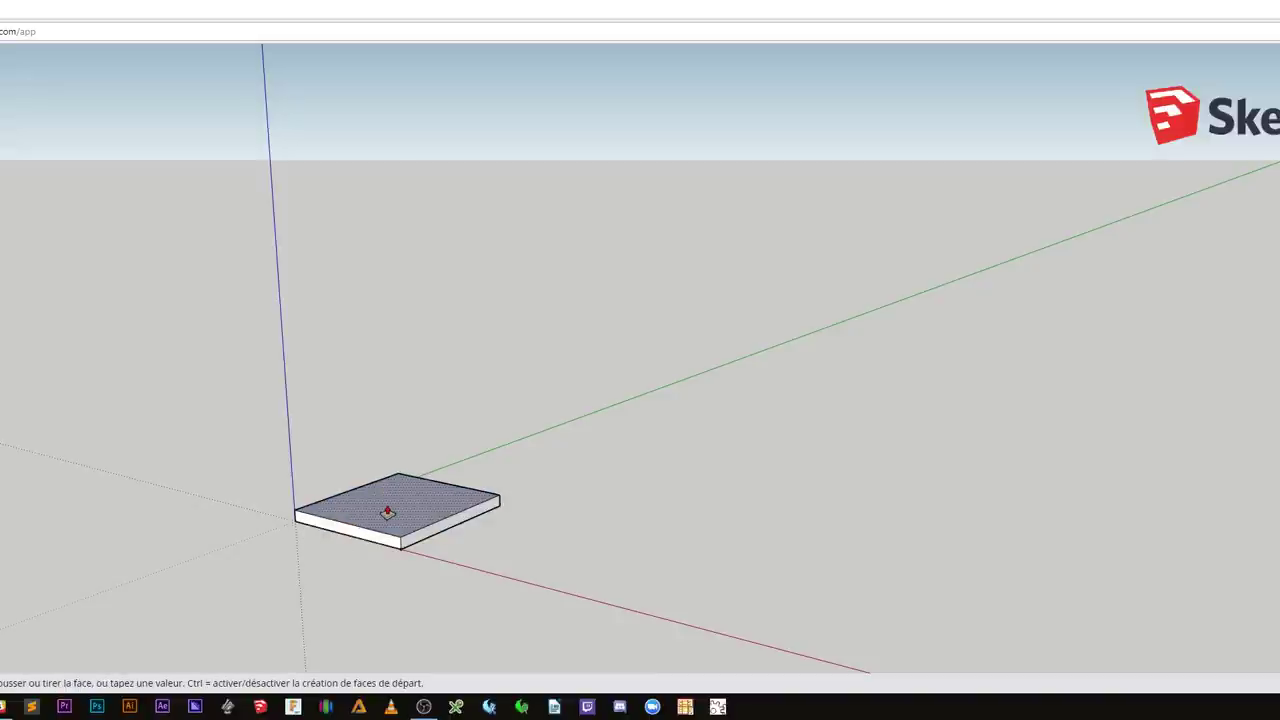
pyautogui.press('Escape')
# Step: Turn the rectangle face into the component Composant#1
pyautogui.press('space')
pyautogui.rightClick(401, 518)
pyautogui.click(492, 375)
pyautogui.press('g')
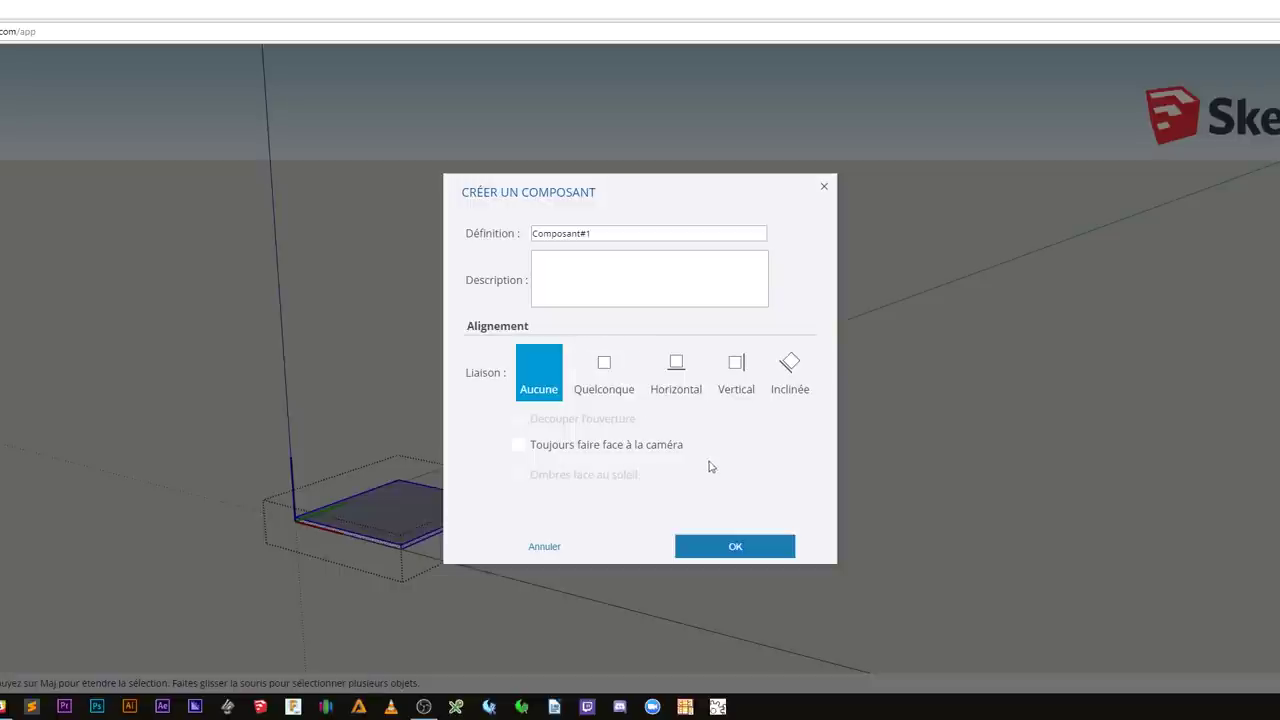
pyautogui.click(761, 547)
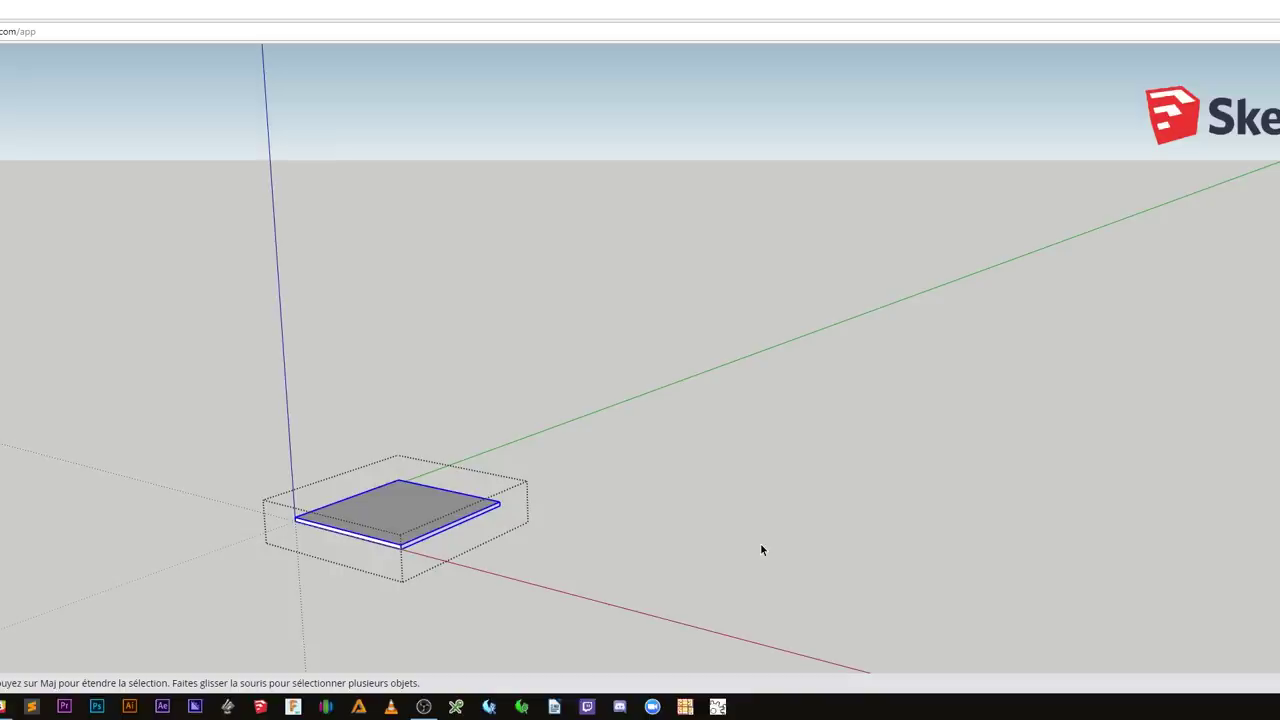
# Step: Move the slab component straight up the blue axis above the origin
pyautogui.click(449, 560)
pyautogui.moveTo(432, 537)
pyautogui.mouseDown(button='middle')
pyautogui.moveTo(434, 554)
pyautogui.moveTo(408, 543)
pyautogui.mouseUp(button='middle')
pyautogui.click(400, 532)
pyautogui.press('m')
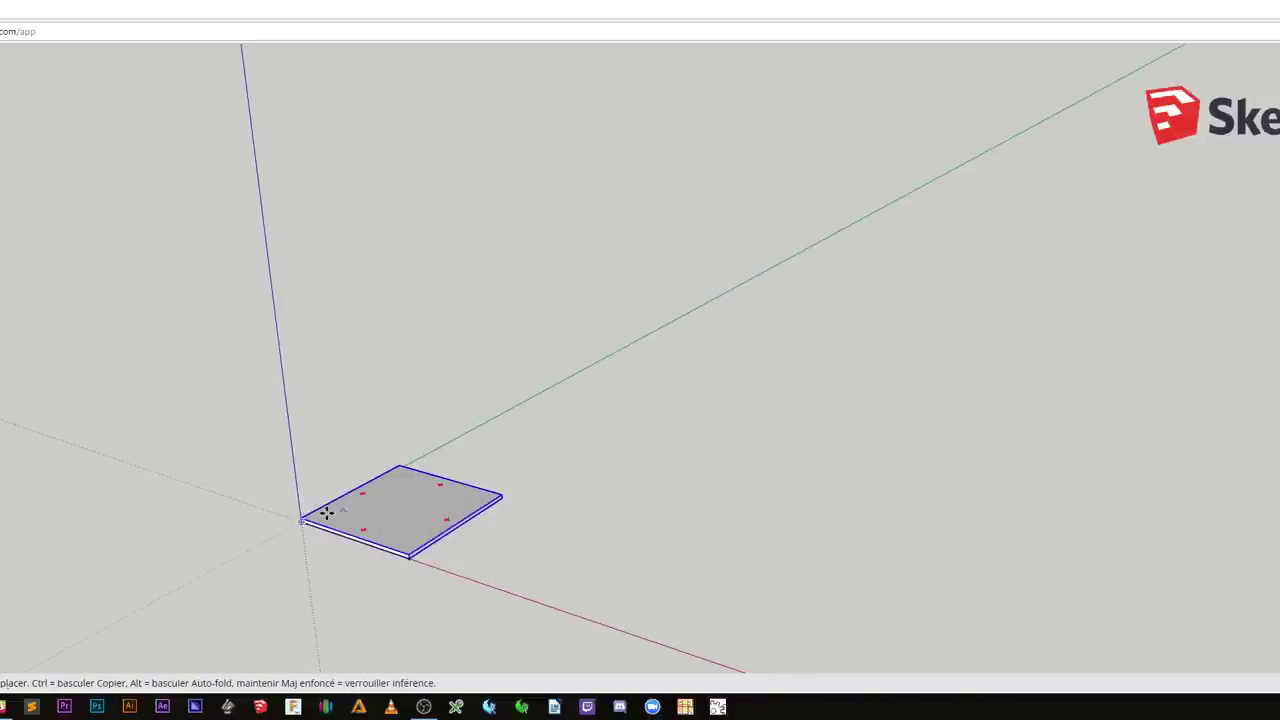
pyautogui.click(300, 519)
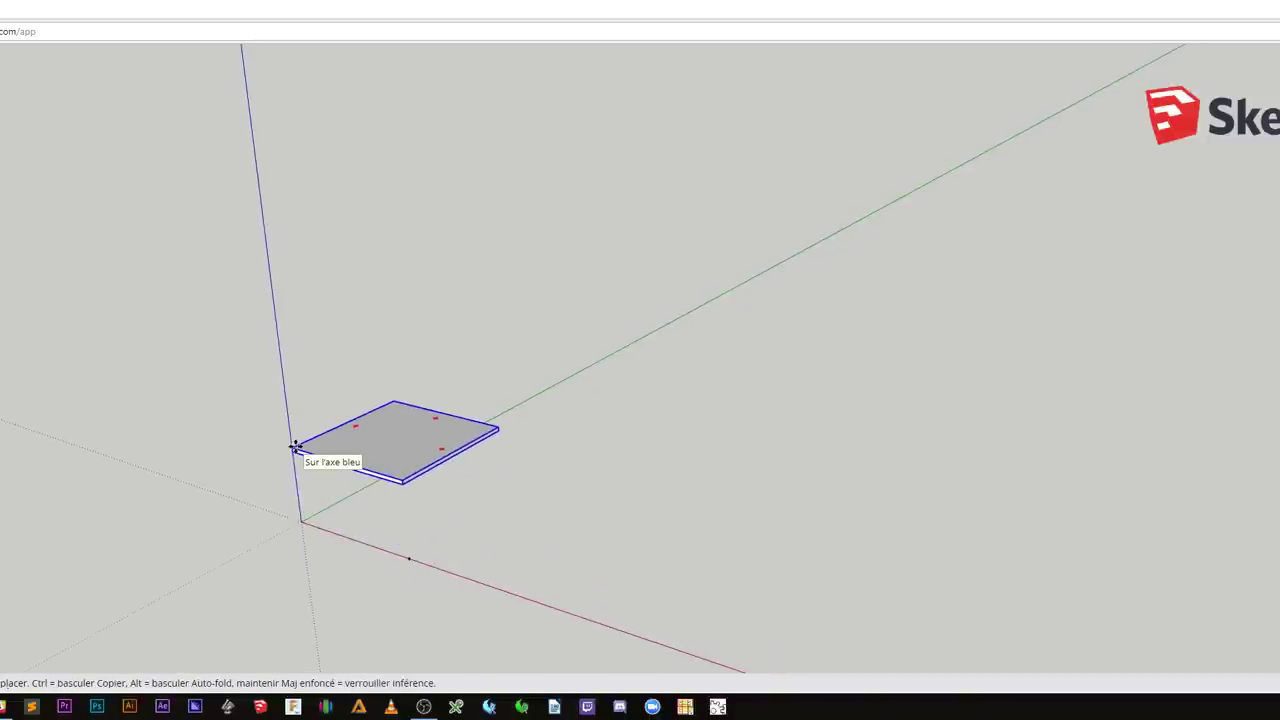
pyautogui.click(295, 447)
pyautogui.press('space')
pyautogui.click(565, 506)
pyautogui.scroll(2, 299, 546)
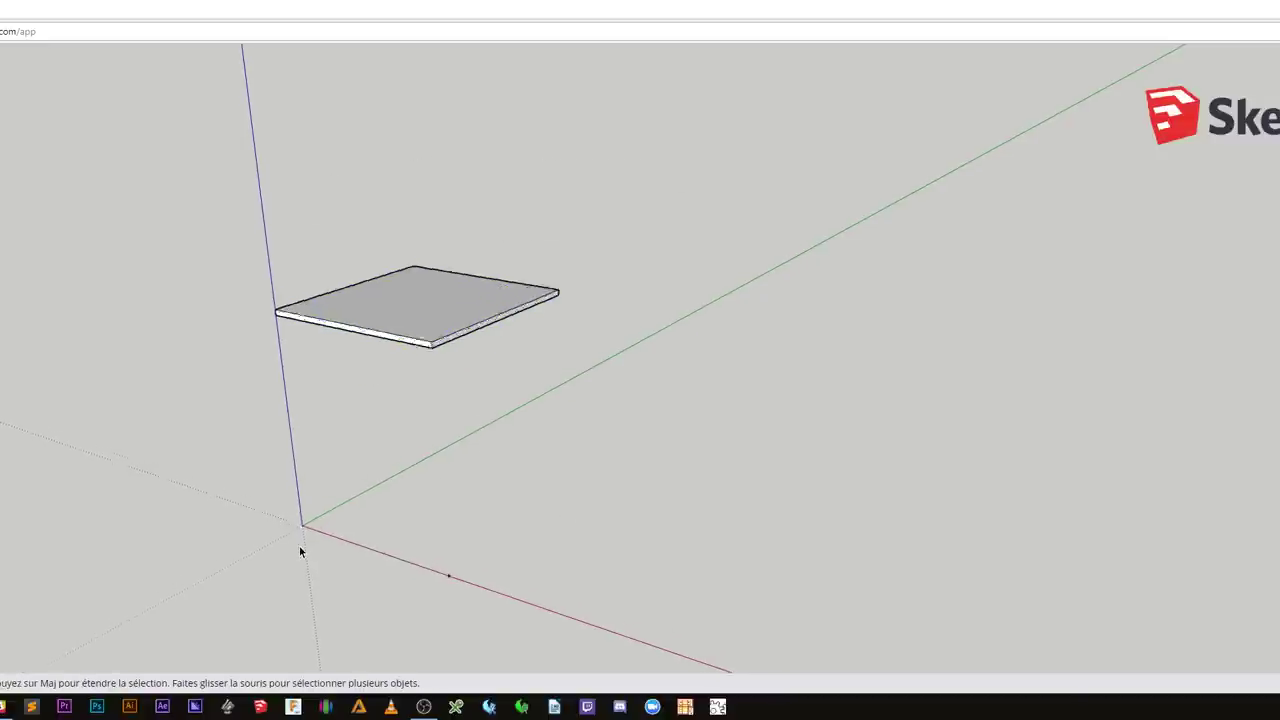
pyautogui.scroll(3, 299, 546)
pyautogui.scroll(-2, 299, 548)
pyautogui.scroll(3, 299, 548)
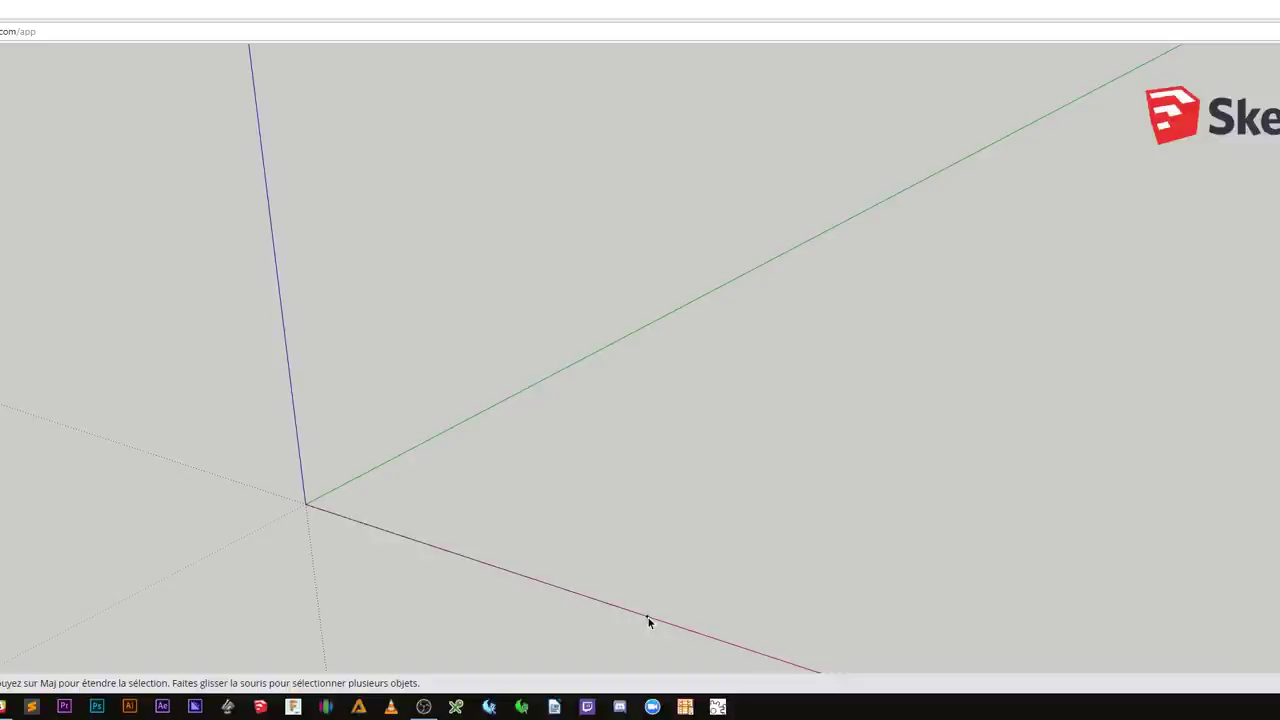
# Step: Raise a small square at the origin into a leg component reaching the slab's underside
pyautogui.press('t')
pyautogui.click(305, 503)
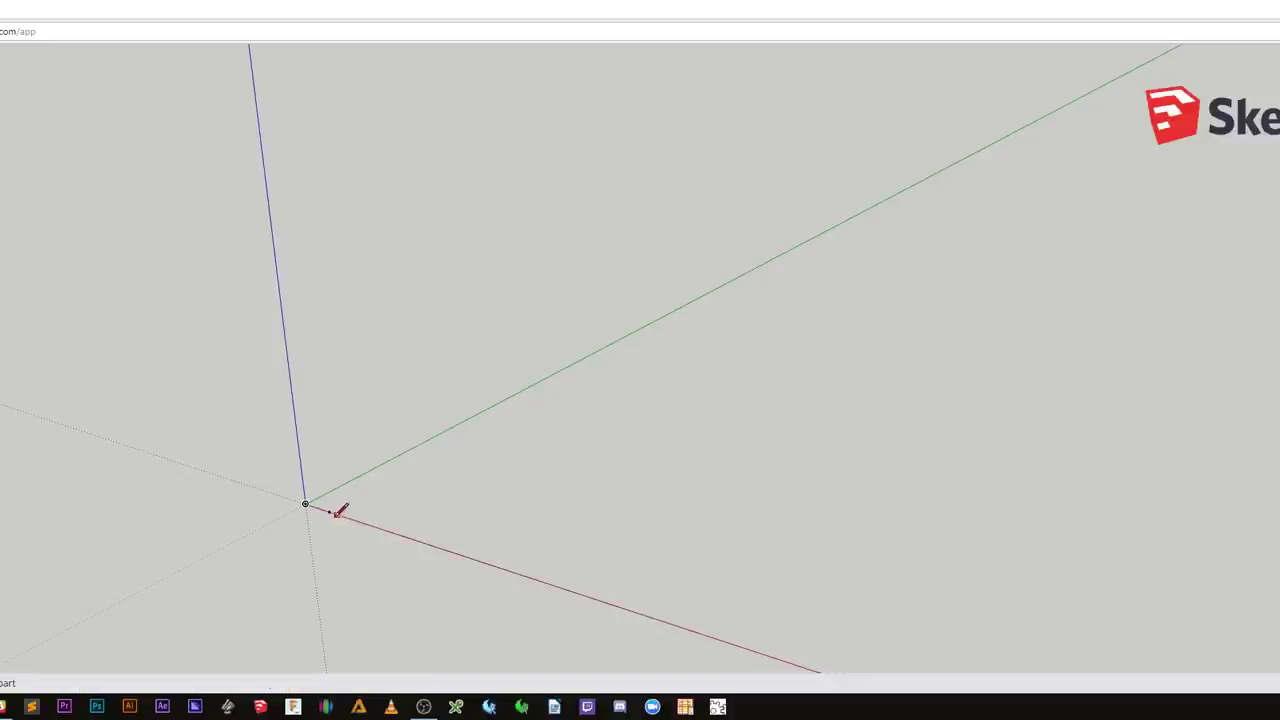
pyautogui.press('l')
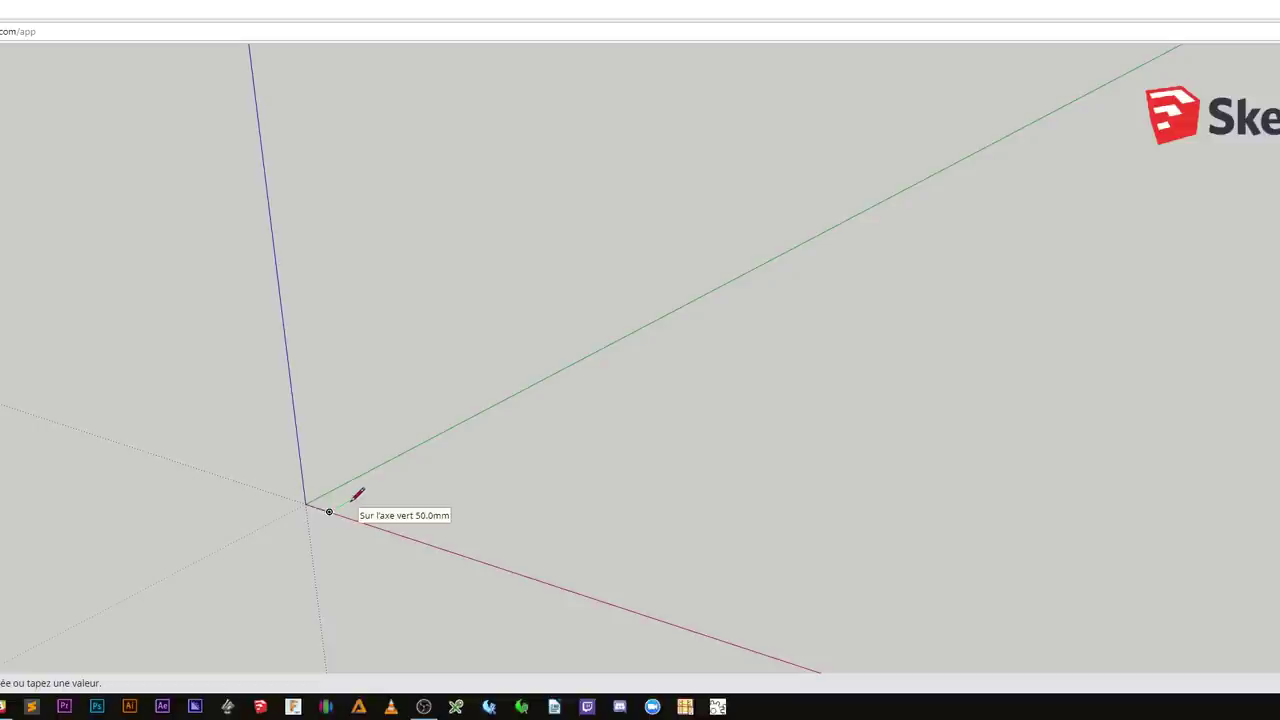
pyautogui.press('q')
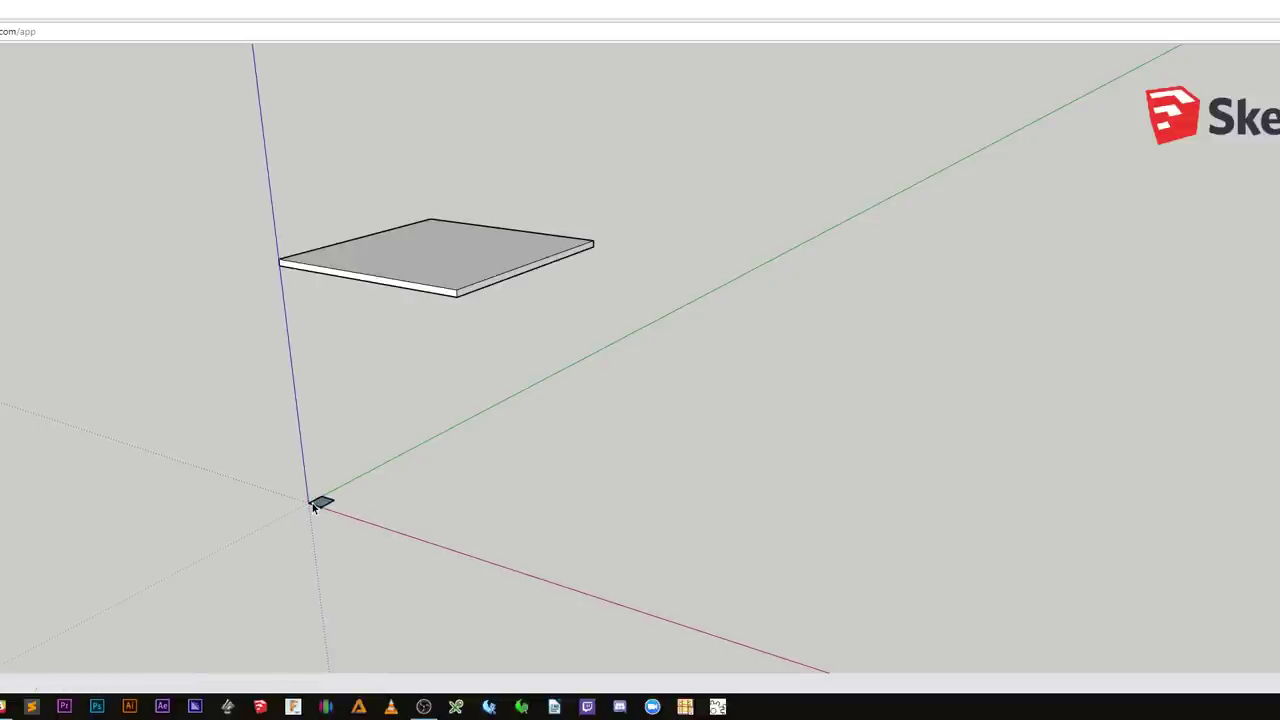
pyautogui.press('p')
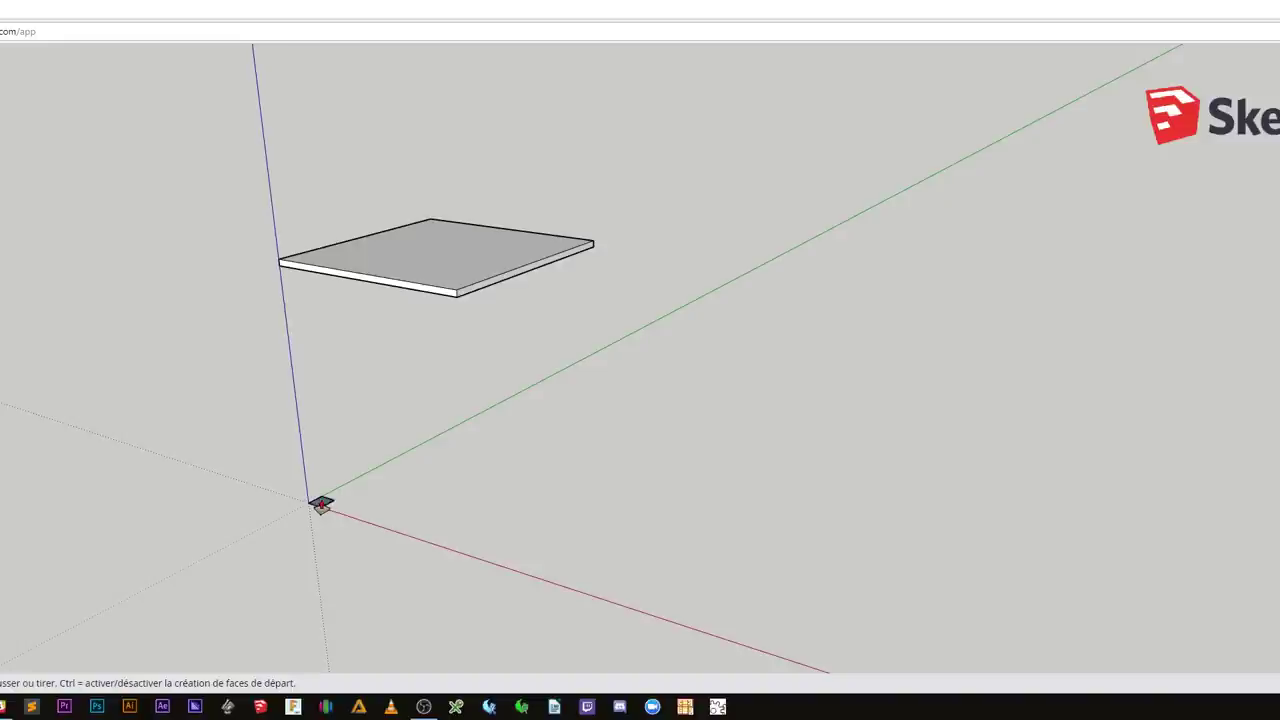
pyautogui.click(318, 505)
pyautogui.click(284, 268)
pyautogui.press('space')
pyautogui.tripleClick(308, 335)
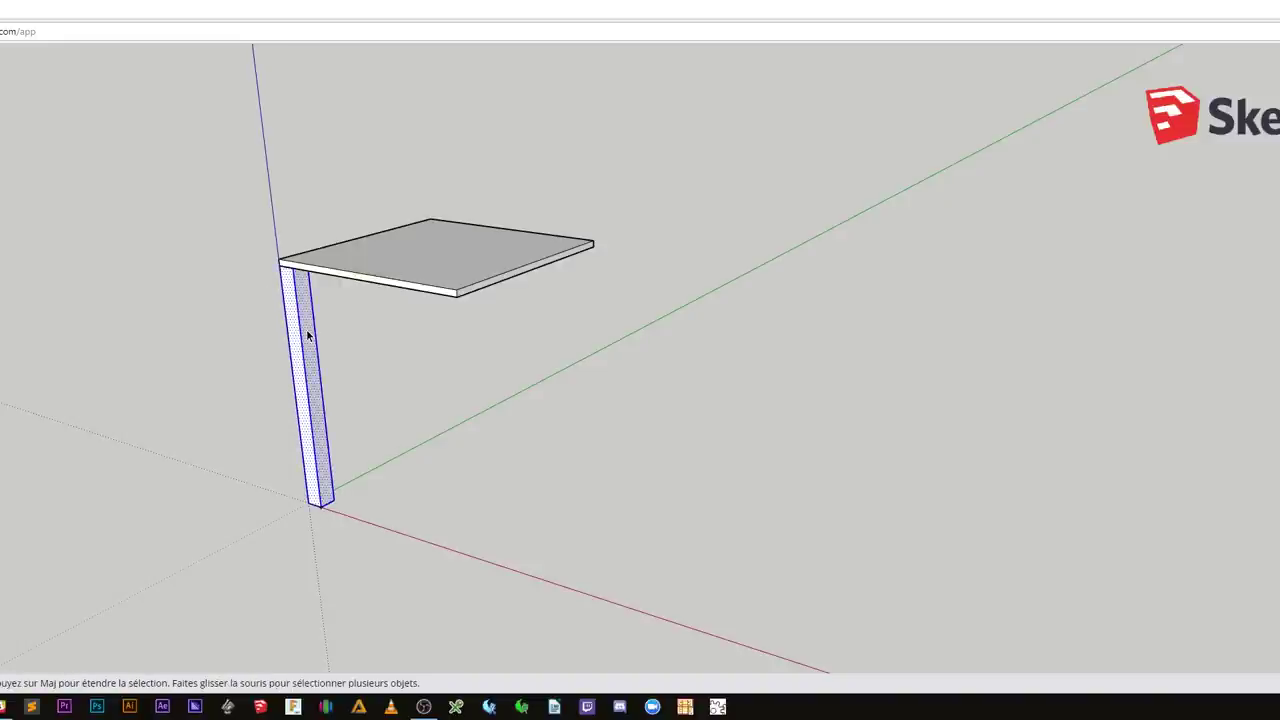
pyautogui.press('g')
pyautogui.press('Return')
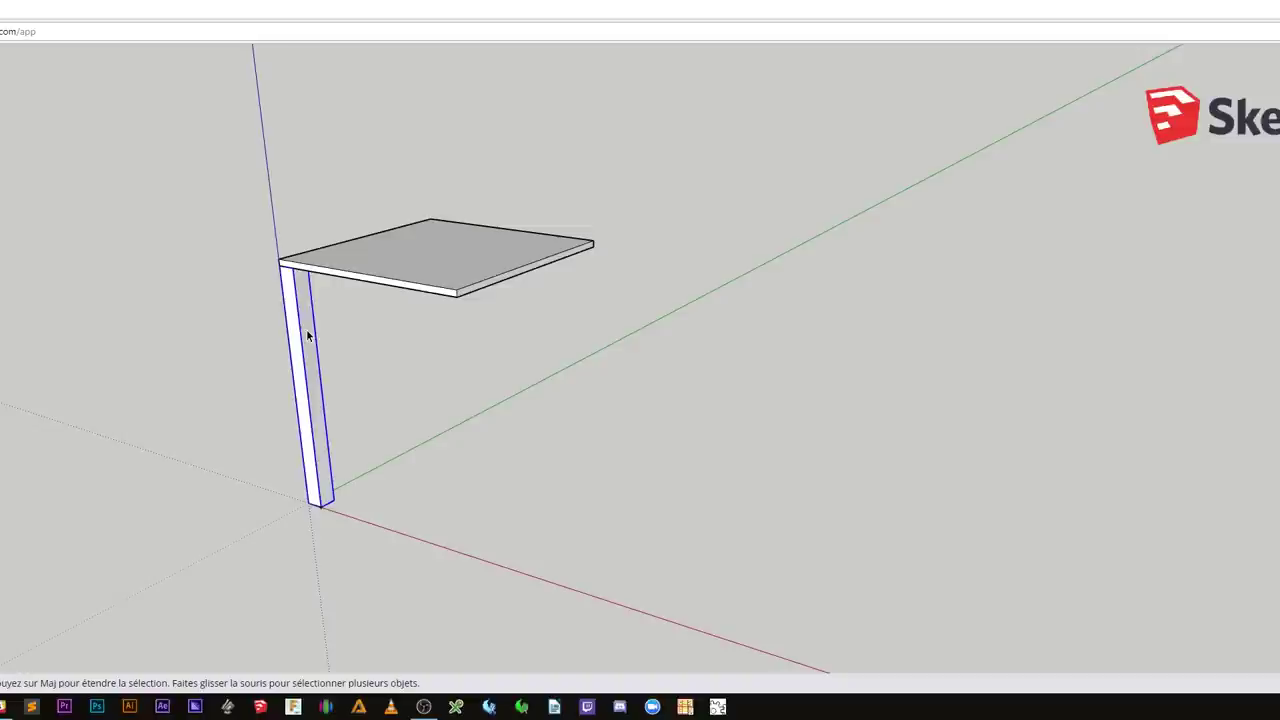
# Step: Copy the leg to the front corner, then copy both legs along the red axis
pyautogui.press('m')
pyautogui.click(290, 270)
pyautogui.click(457, 295)
pyautogui.press('space')
pyautogui.keyDown('shift'); pyautogui.click(320, 348); pyautogui.keyUp('shift')
pyautogui.moveTo(545, 393)
pyautogui.mouseDown(button='middle')
pyautogui.moveTo(240, 389)
pyautogui.moveTo(608, 354)
pyautogui.moveTo(251, 349)
pyautogui.moveTo(260, 385)
pyautogui.moveTo(304, 397)
pyautogui.mouseUp(button='middle')
pyautogui.scroll(2, 534, 289)
pyautogui.press('m')
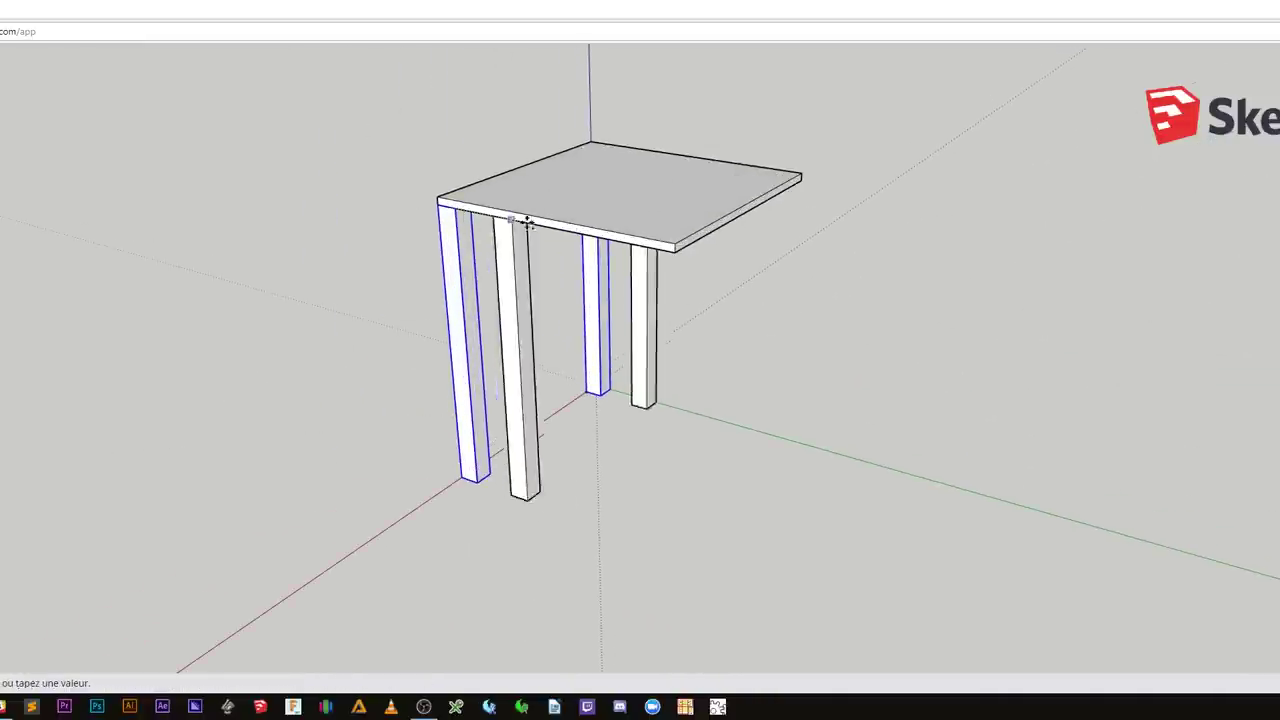
pyautogui.keyDown('ctrl'); pyautogui.moveTo(455, 210); pyautogui.dragTo(670, 248); pyautogui.keyUp('ctrl')
pyautogui.press('space')
pyautogui.click(527, 376)
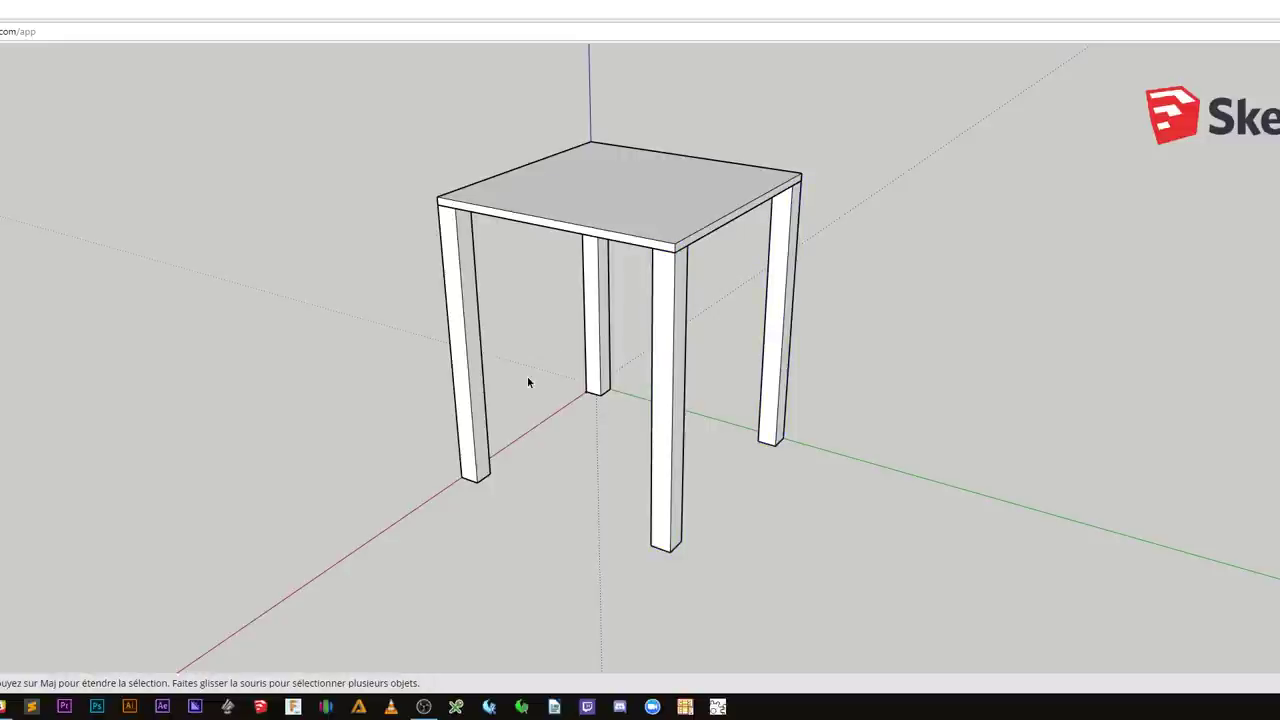
# Step: Zoom in on a front leg's top under the slab and mark a short line there
pyautogui.moveTo(522, 351); pyautogui.dragTo(443, 211, button='middle')
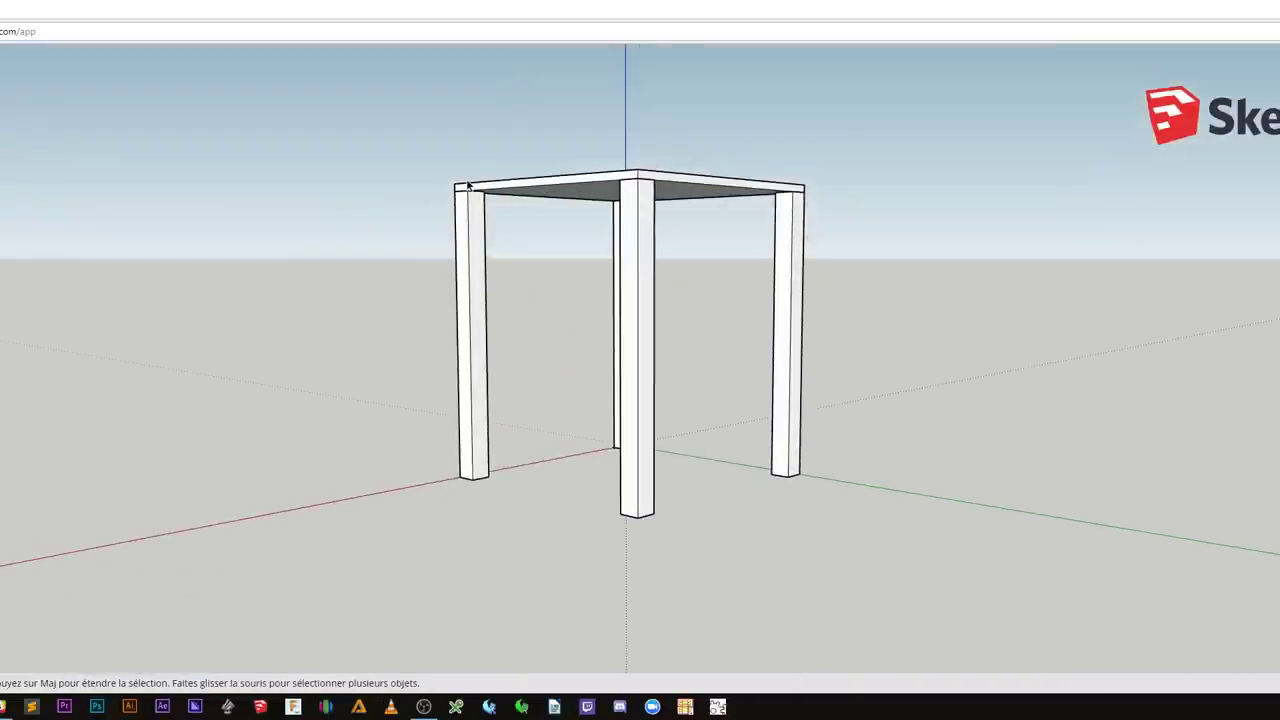
pyautogui.scroll(2, 461, 195)
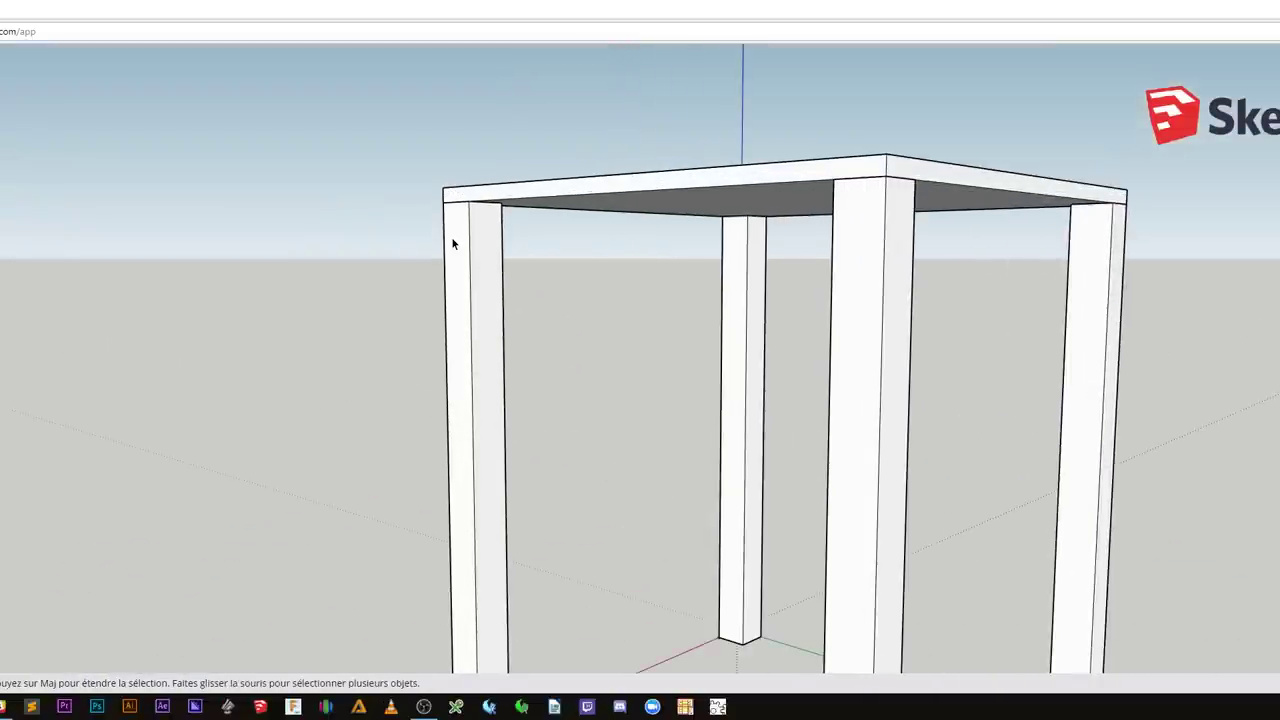
pyautogui.press('l')
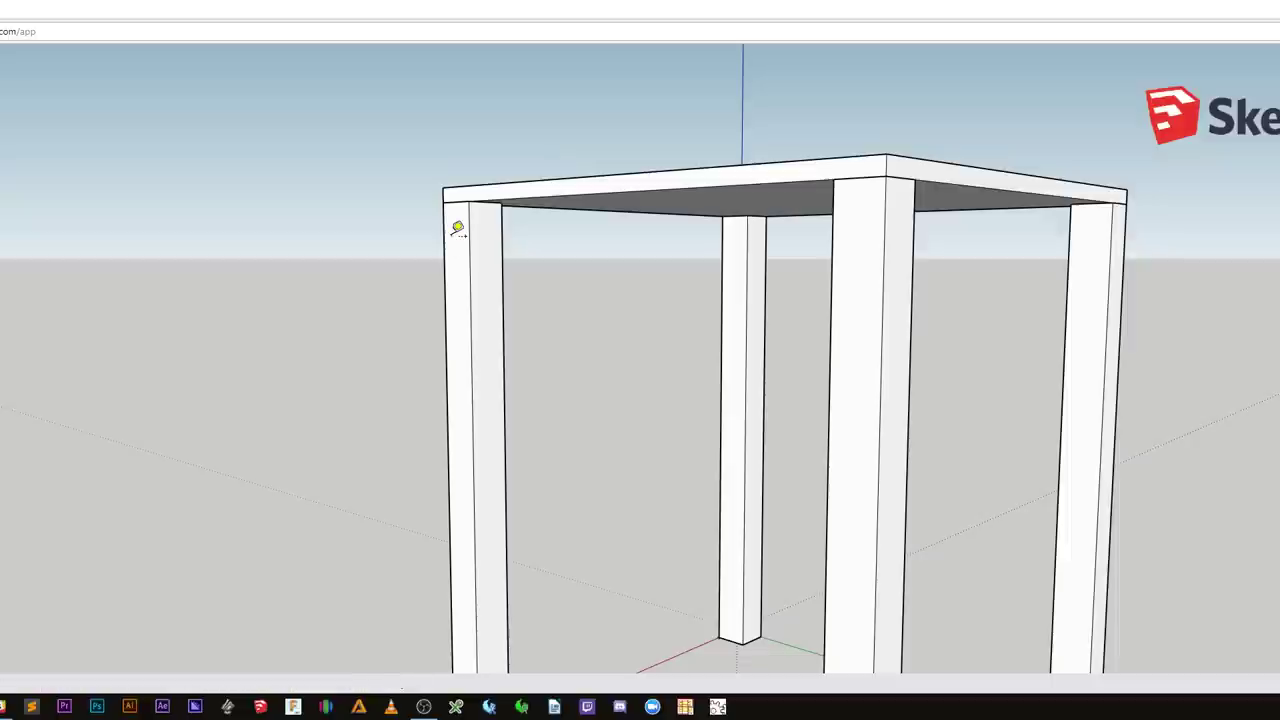
pyautogui.click(468, 204)
pyautogui.press('space')
pyautogui.press('l')
# Step: Extrude a small rectangle at the leg top into a front rail reaching the next leg, as a component
pyautogui.press('r')
pyautogui.click(484, 221)
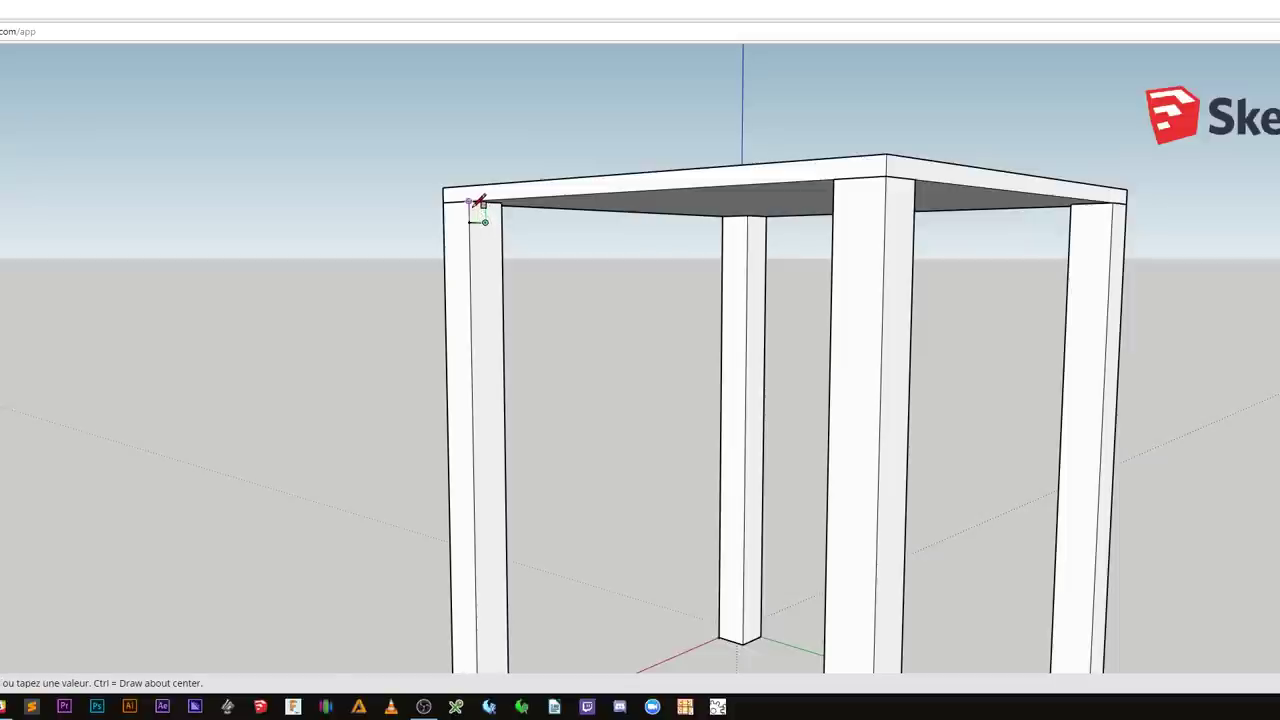
pyautogui.click(470, 203)
pyautogui.press('space')
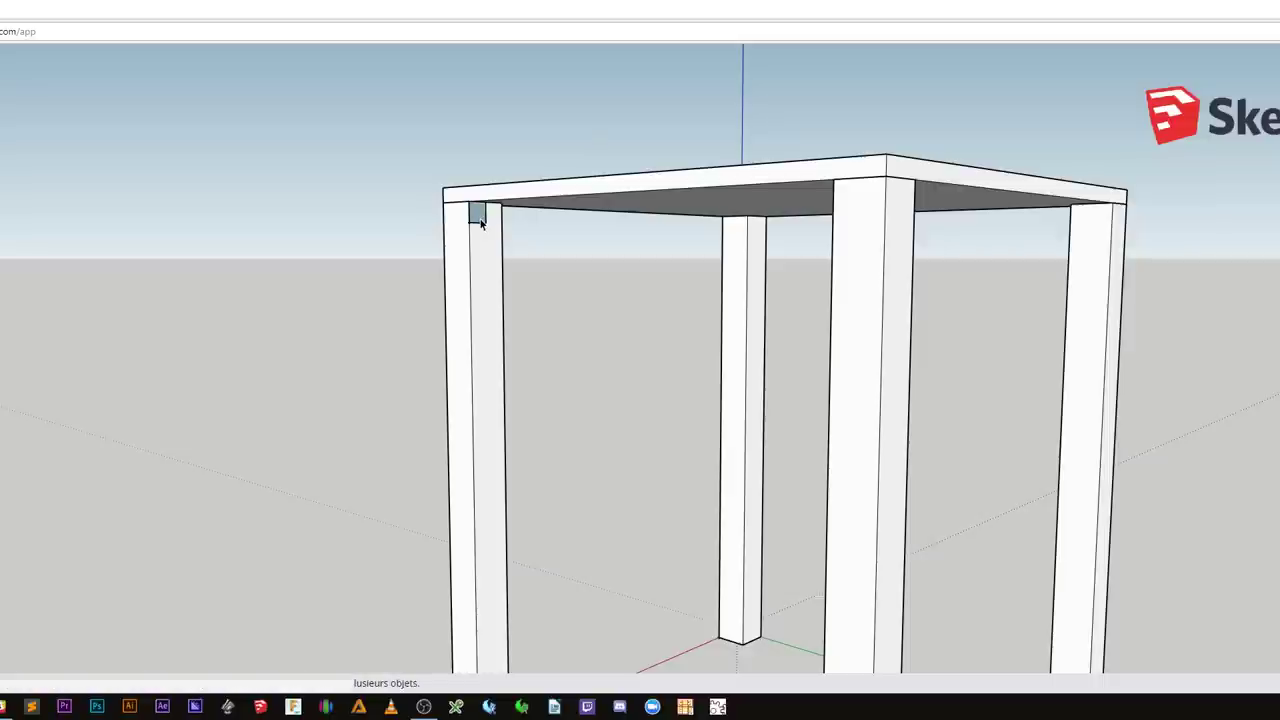
pyautogui.press('p')
pyautogui.click(479, 216)
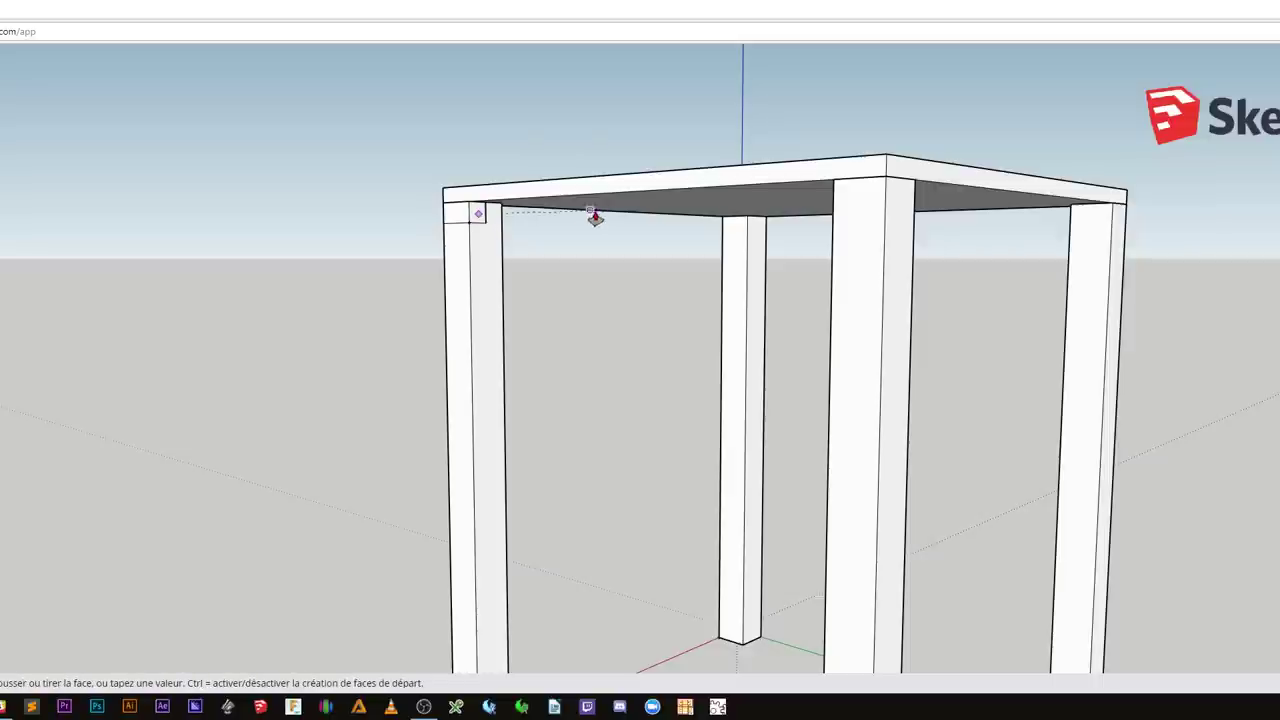
pyautogui.click(832, 192)
pyautogui.press('space')
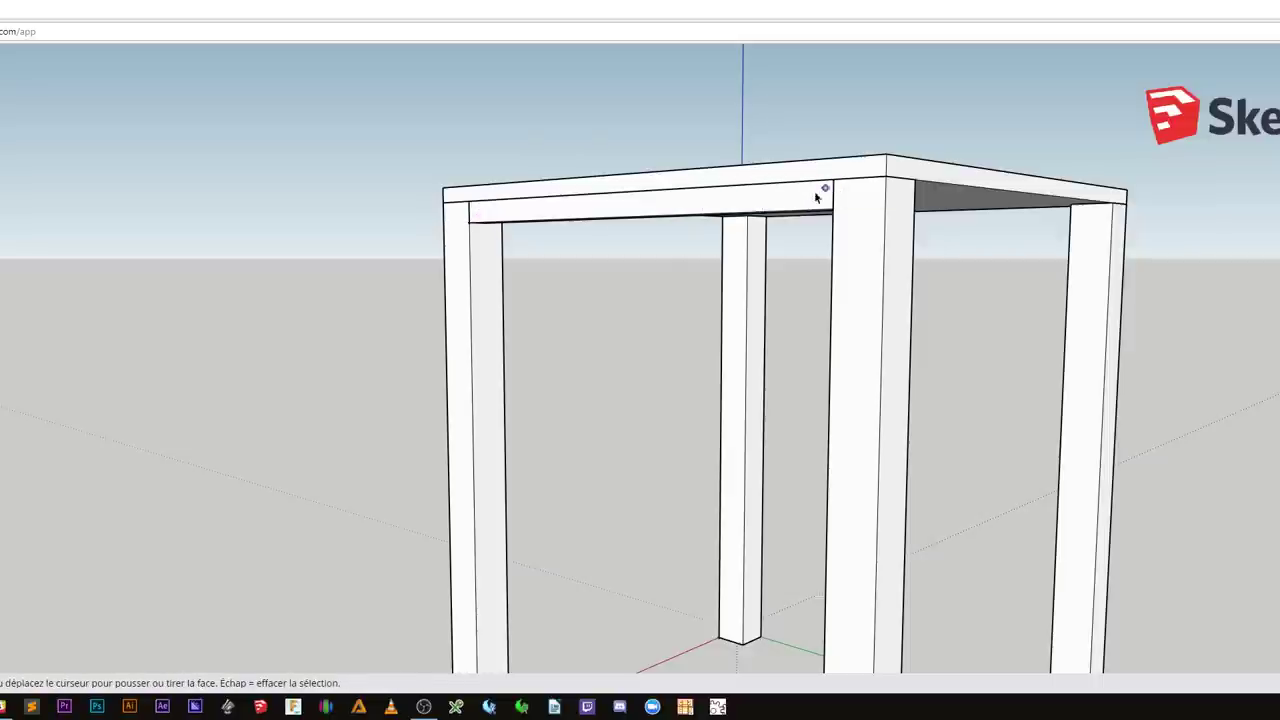
pyautogui.doubleClick(752, 207)
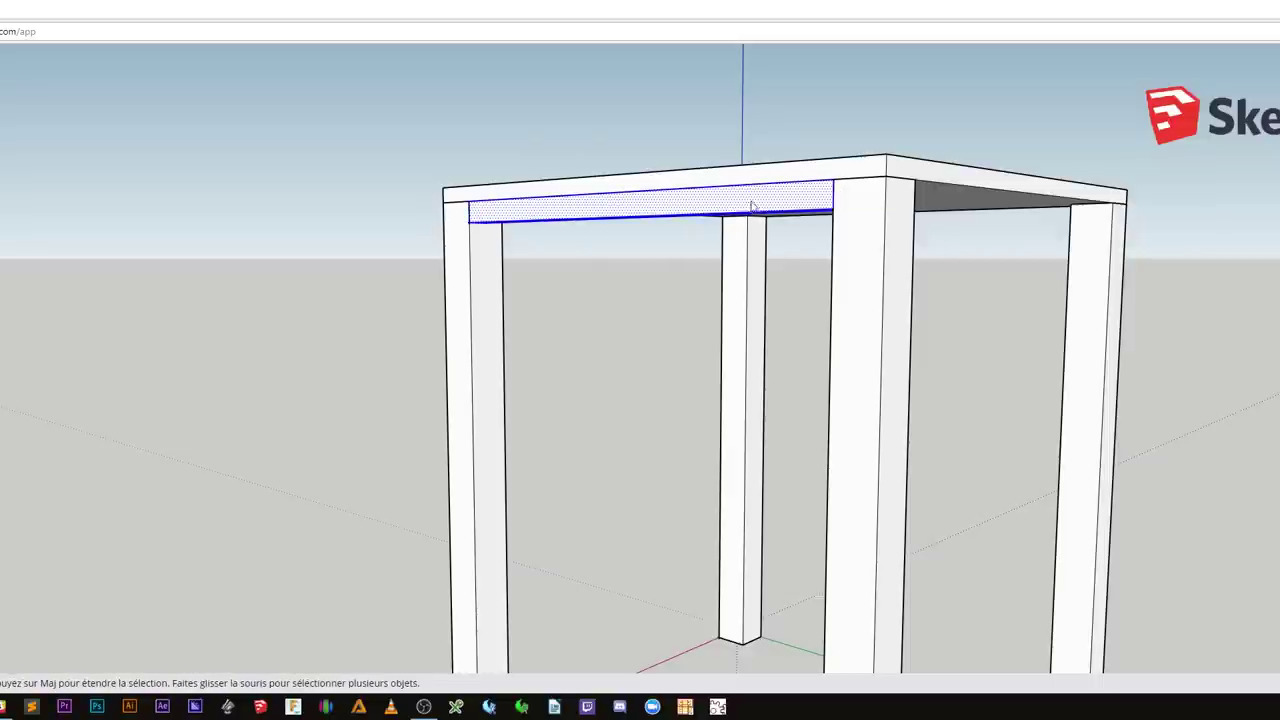
pyautogui.press('g')
pyautogui.press('Return')
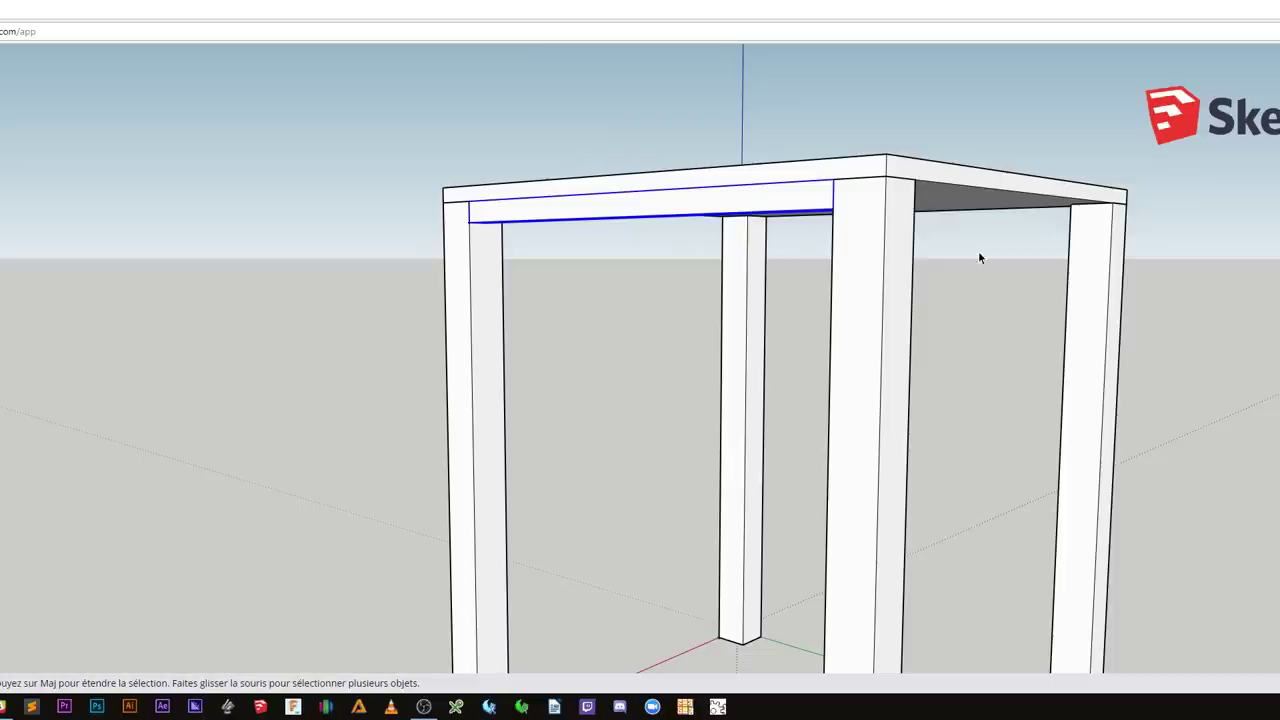
pyautogui.moveTo(978, 258); pyautogui.dragTo(897, 352, button='middle')
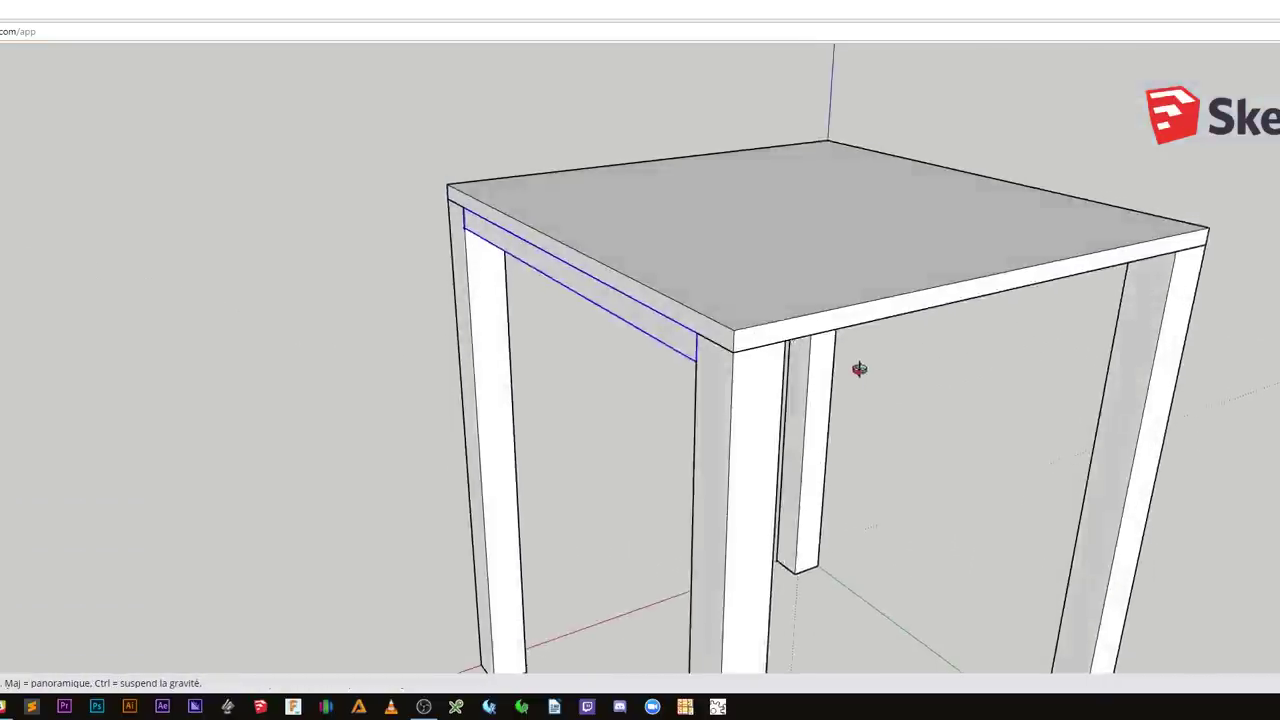
# Step: Hide the table top with Masquer and select the front rail between the legs
pyautogui.rightClick(872, 236)
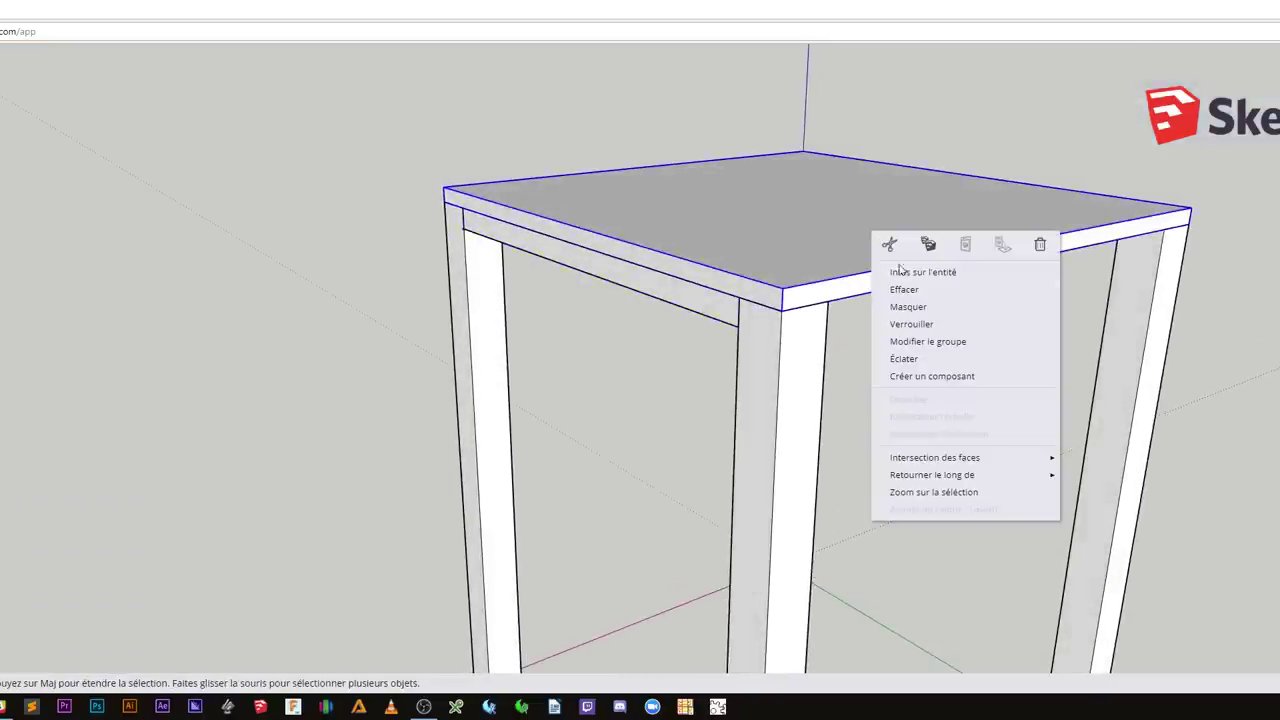
pyautogui.click(910, 307)
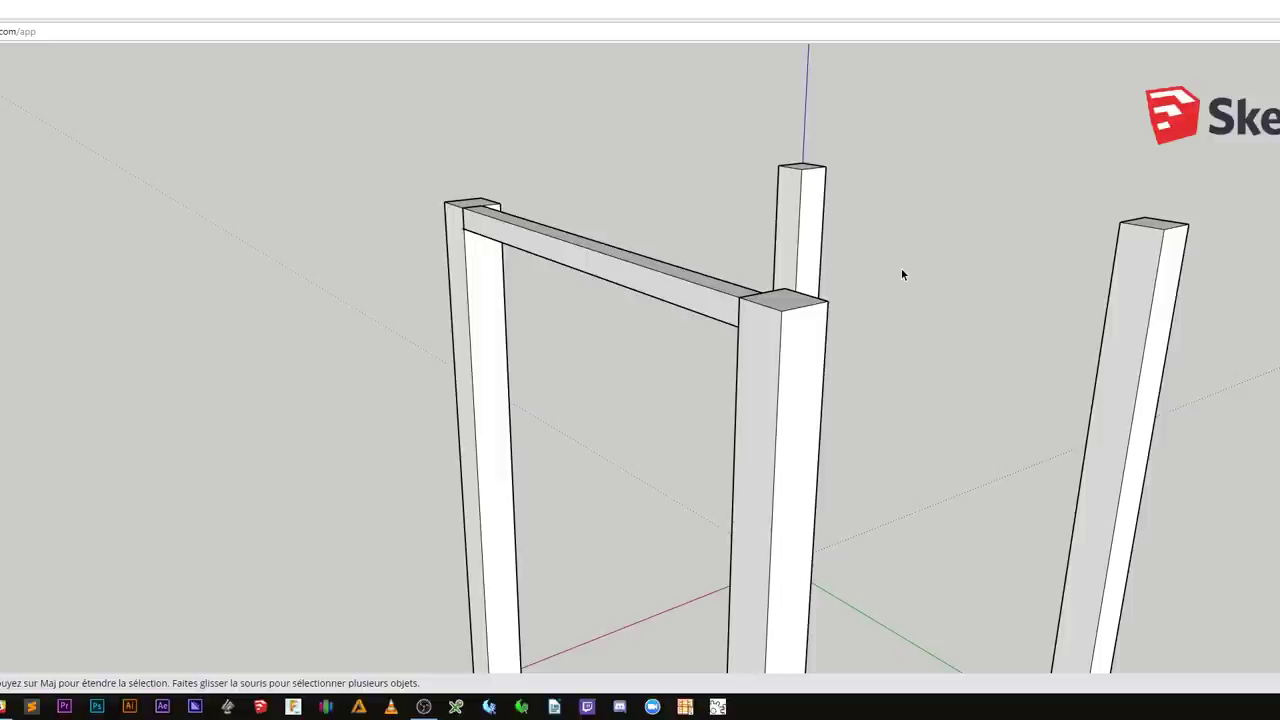
pyautogui.click(630, 256)
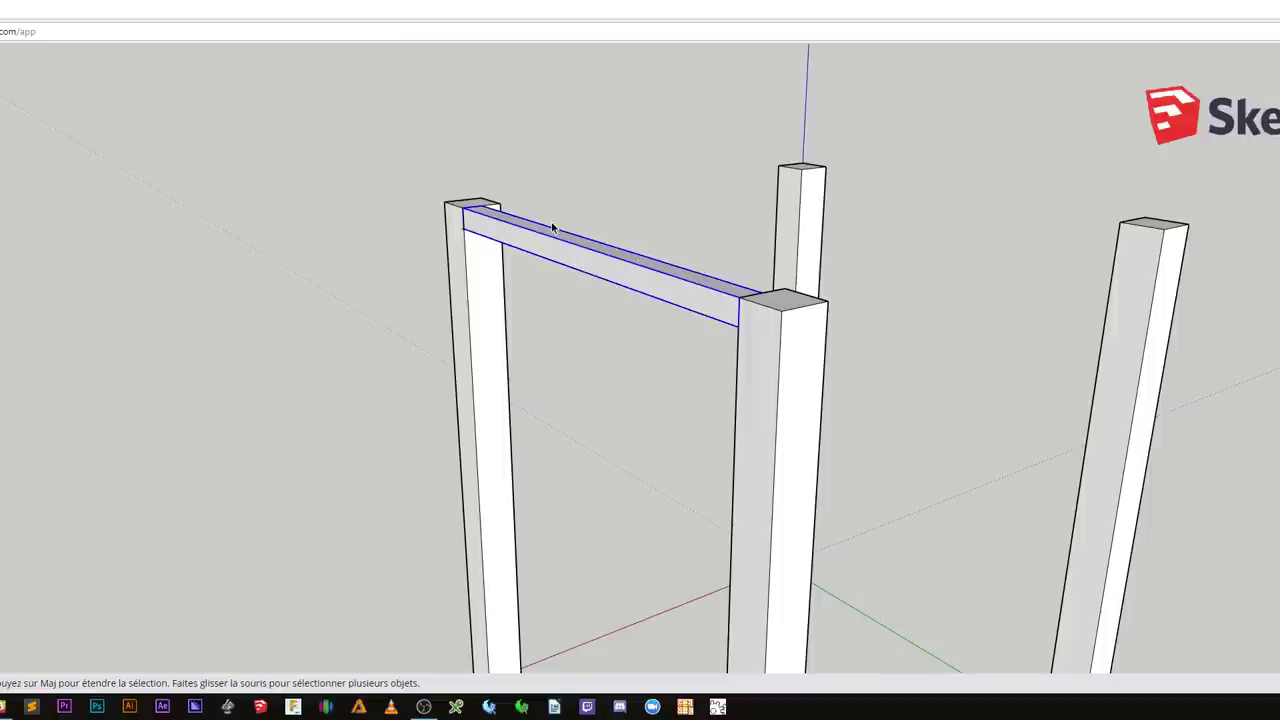
# Step: Copy the front rail onto the back pair of legs for a second parallel rail
pyautogui.press('m')
pyautogui.press('ctrl')
pyautogui.click(487, 207)
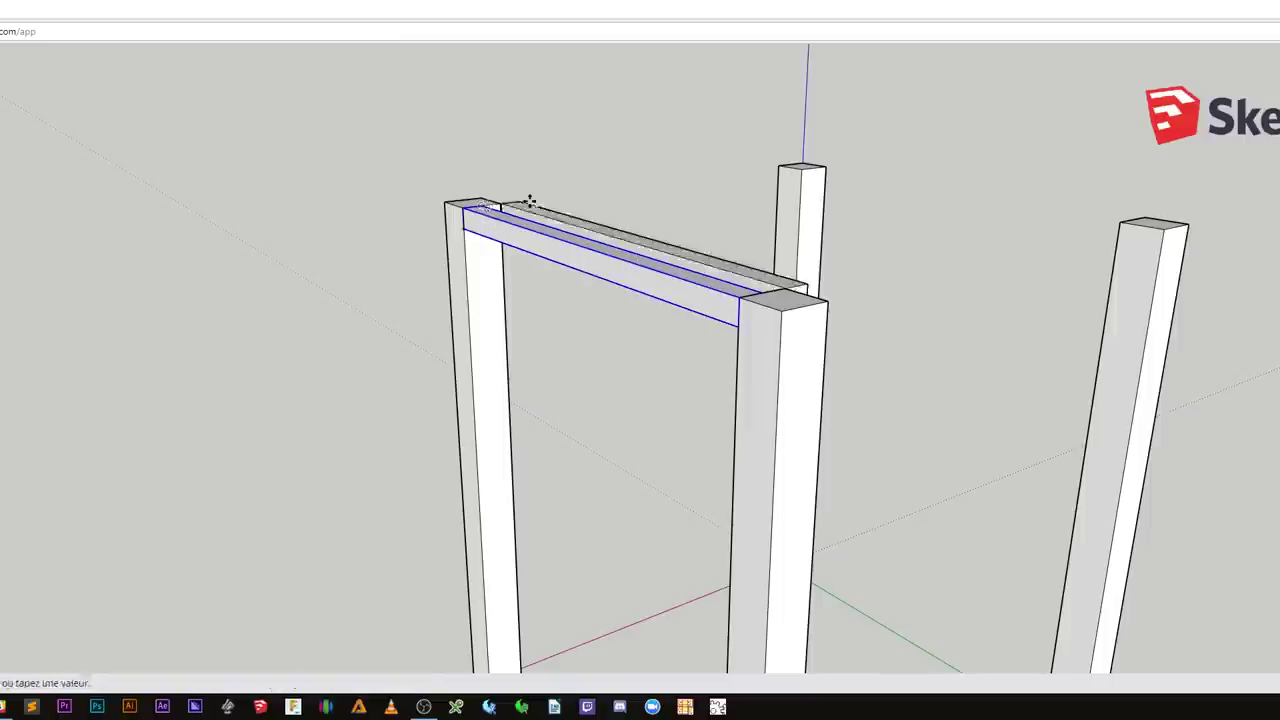
pyautogui.click(826, 170)
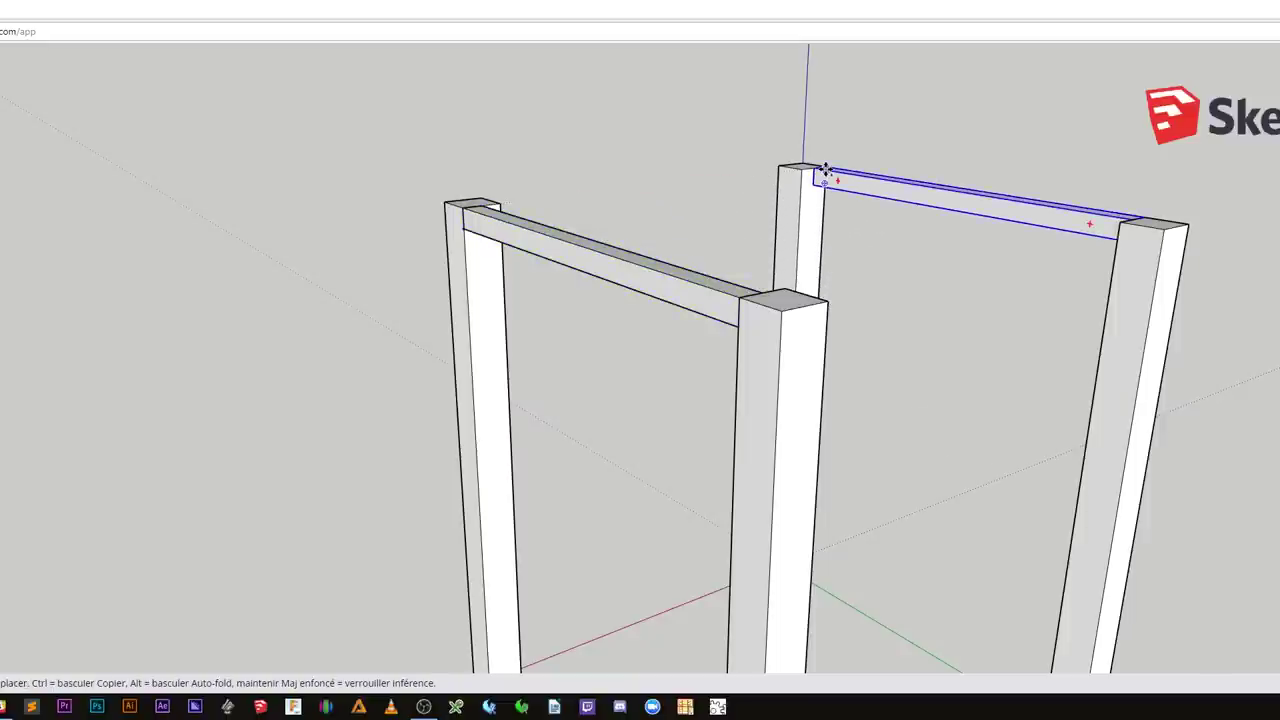
pyautogui.press('space')
pyautogui.click(937, 268)
pyautogui.moveTo(937, 268); pyautogui.dragTo(458, 262, button='middle')
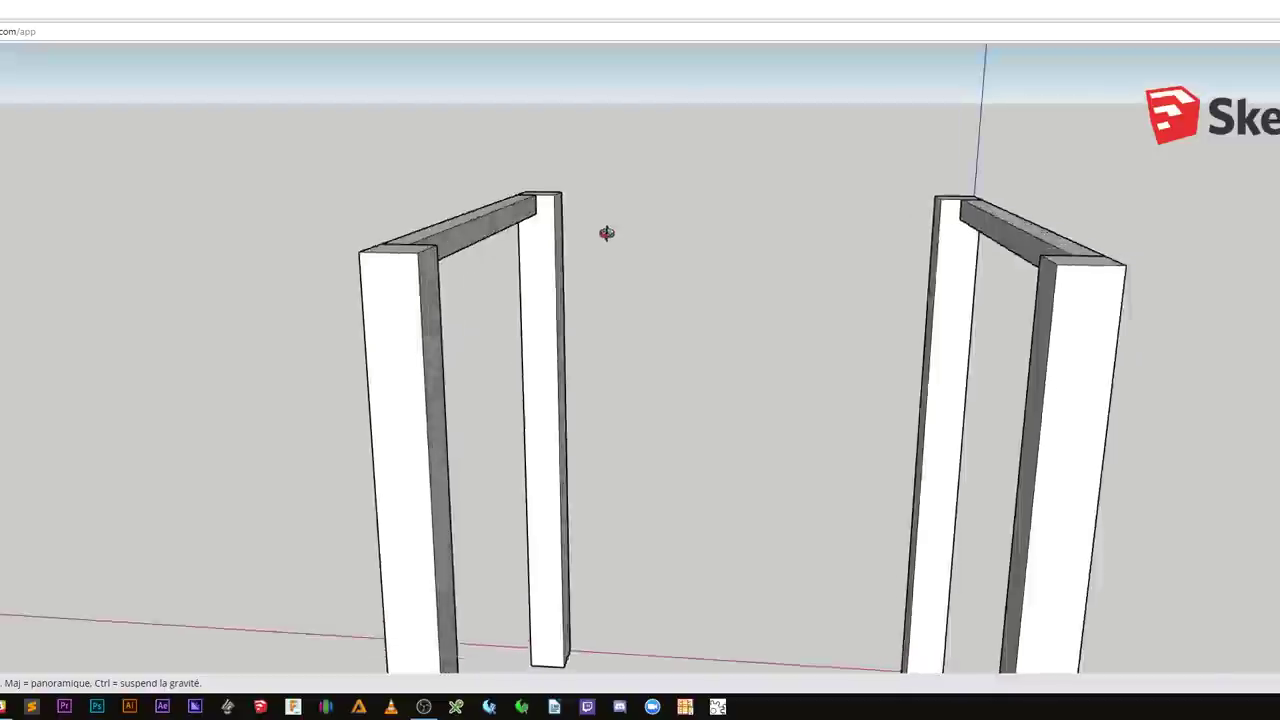
pyautogui.scroll(-3, 490, 245)
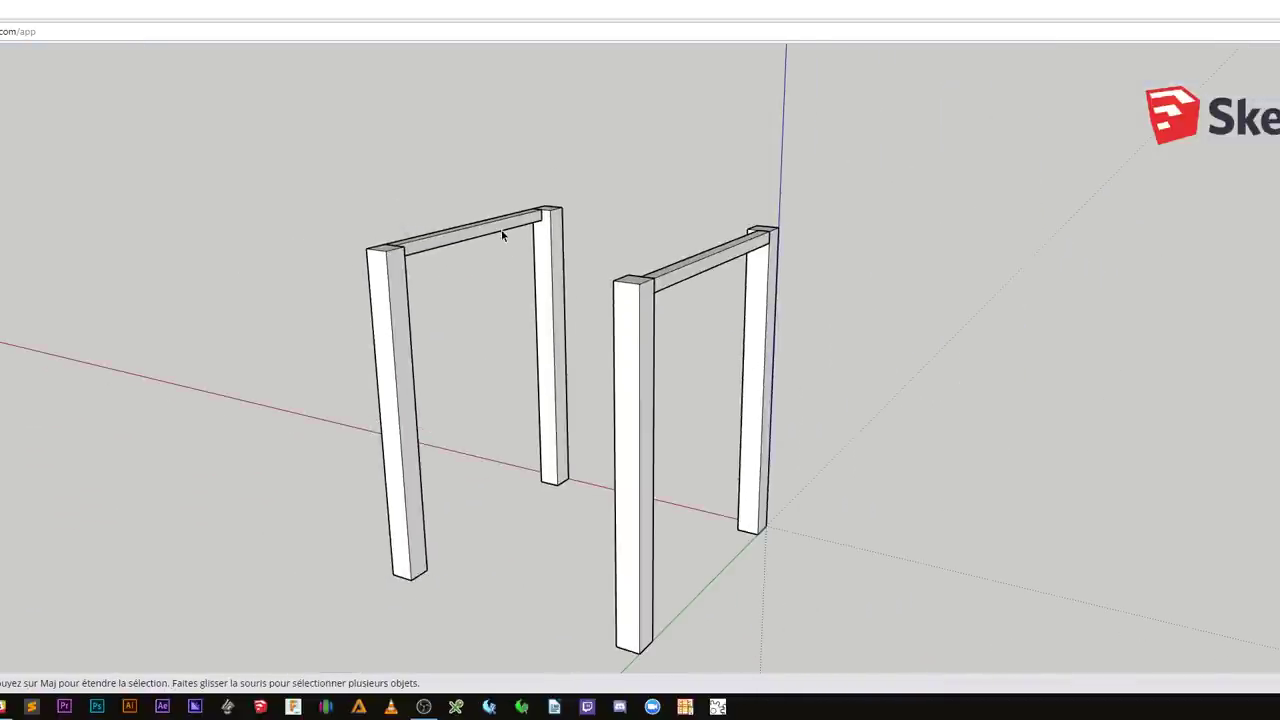
pyautogui.scroll(3, 362, 243)
# Step: Extrude a square profile on a post top into a cross rail reaching the right post, as a component
pyautogui.press('q')
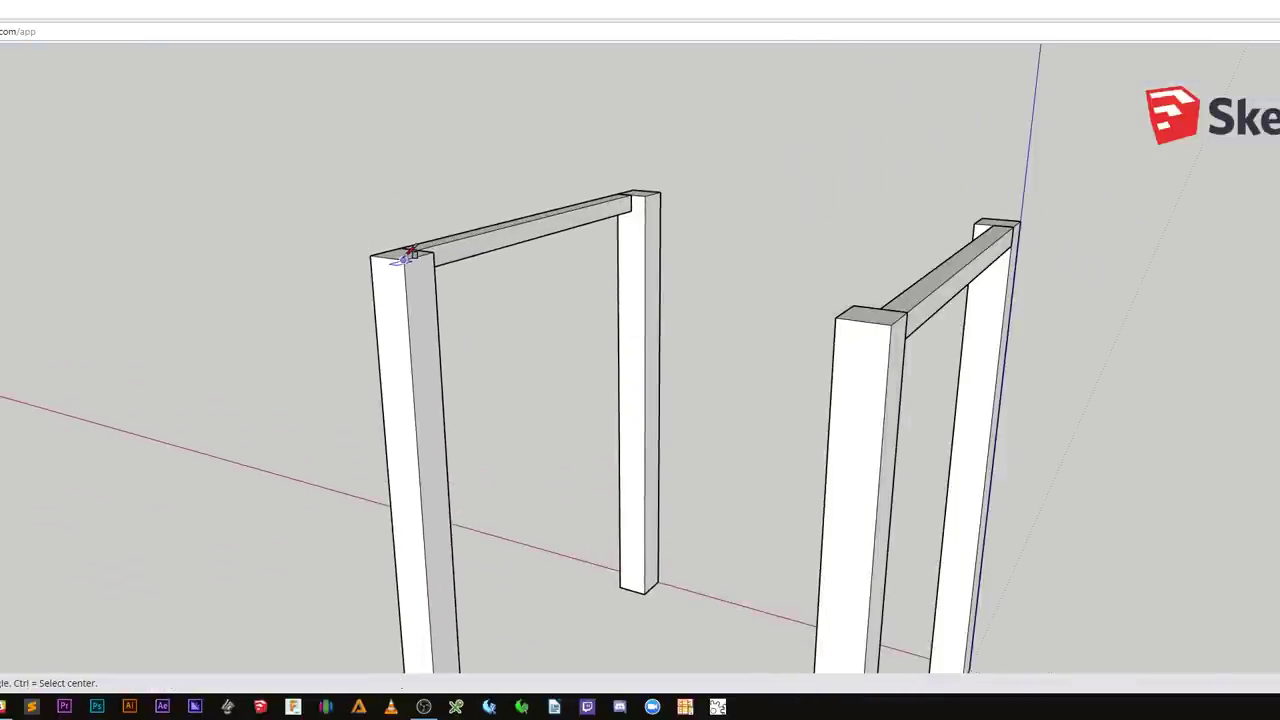
pyautogui.click(403, 258)
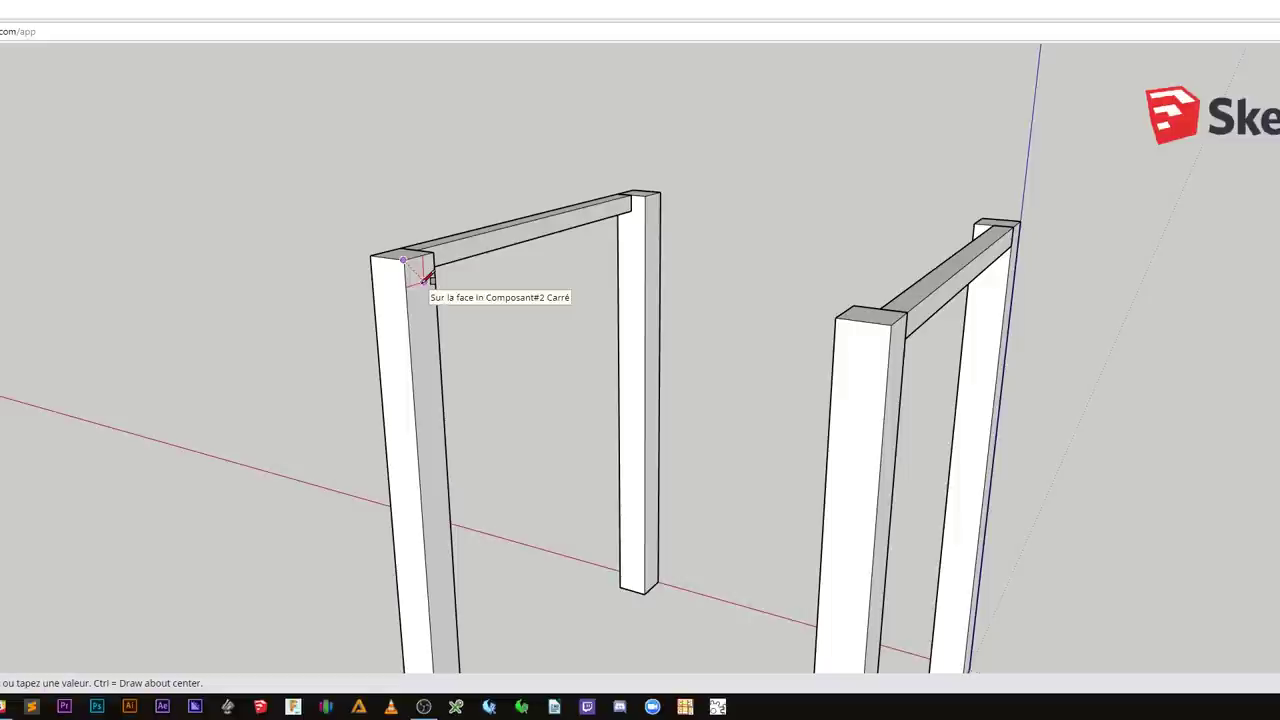
pyautogui.click(424, 278)
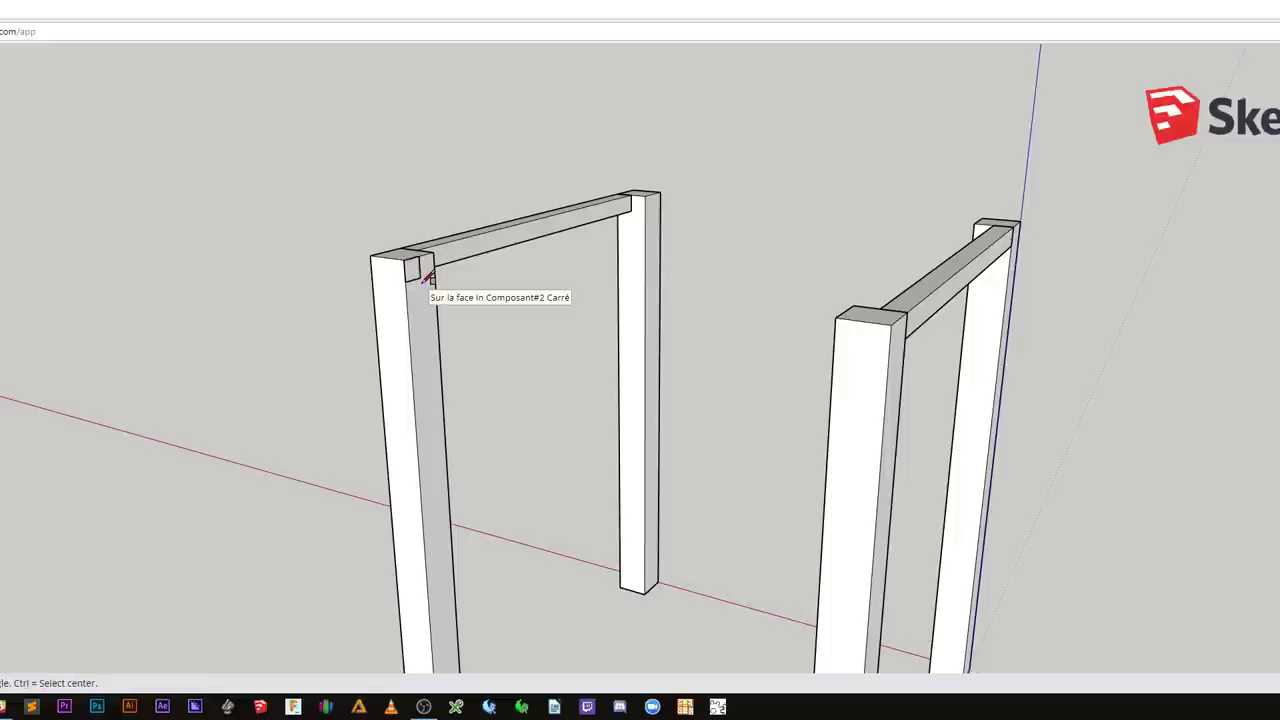
pyautogui.press('space')
pyautogui.click(412, 270)
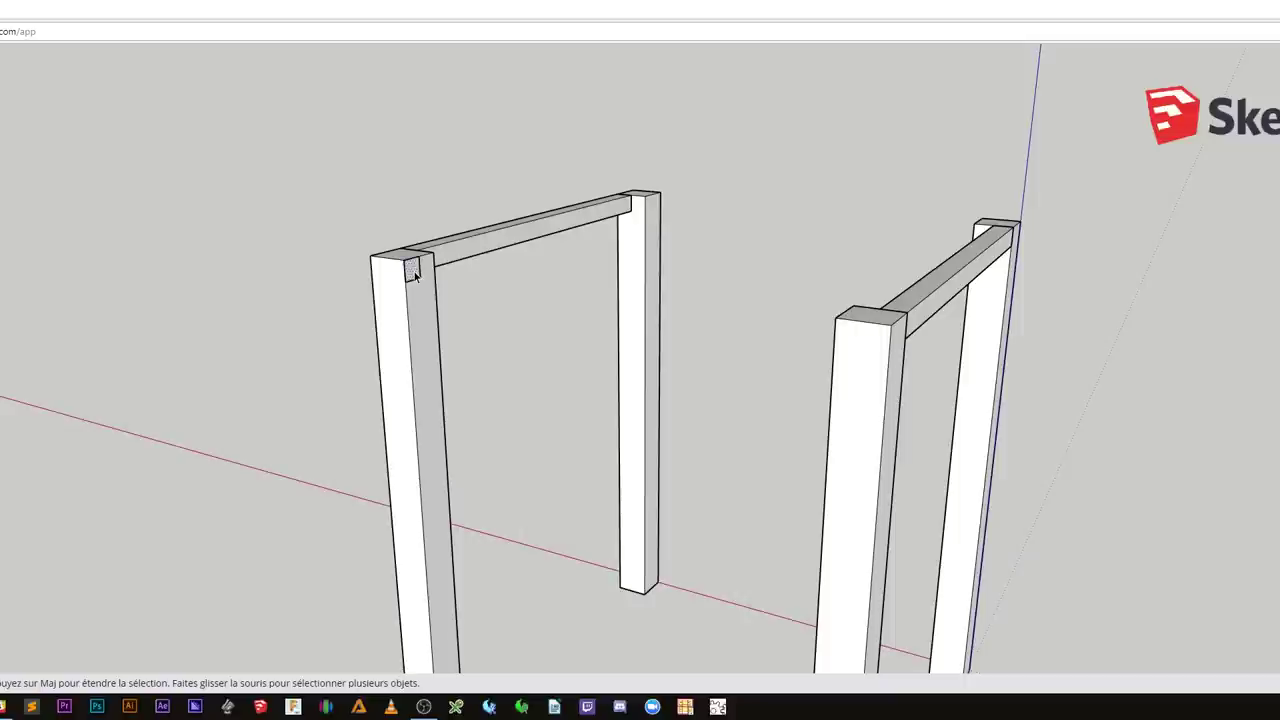
pyautogui.press('p')
pyautogui.moveTo(412, 270); pyautogui.dragTo(845, 312)
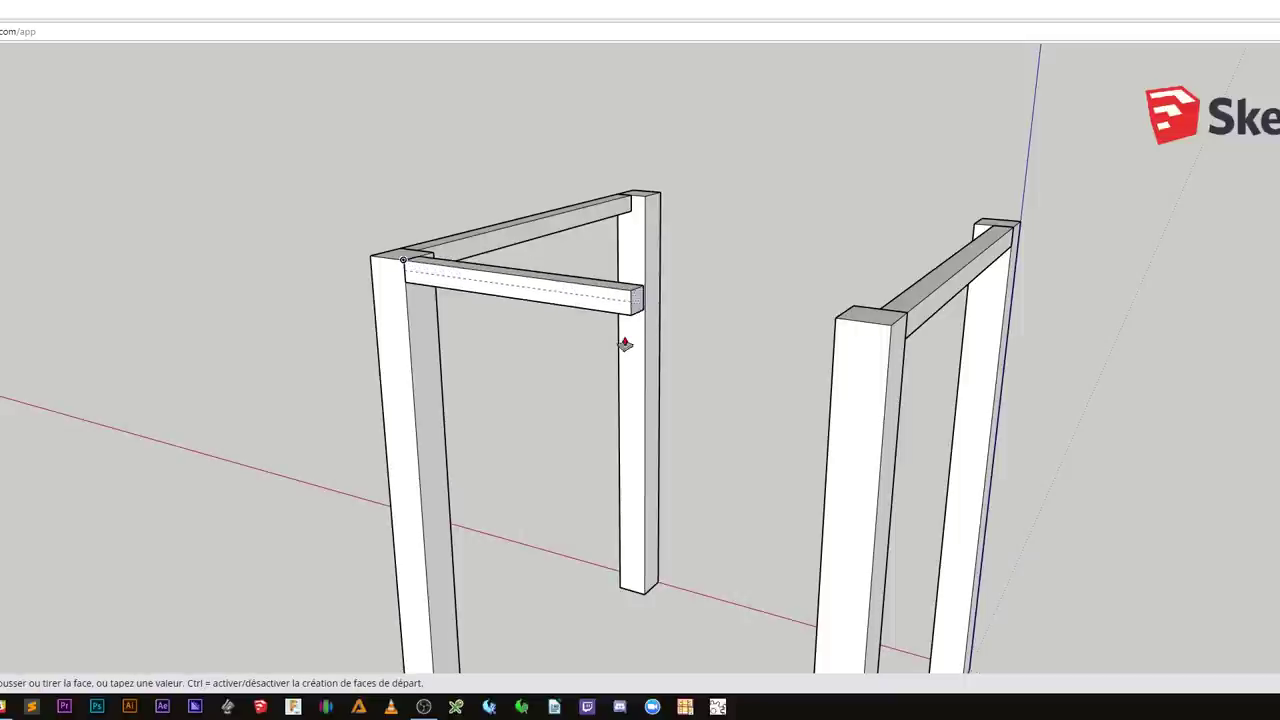
pyautogui.press('space')
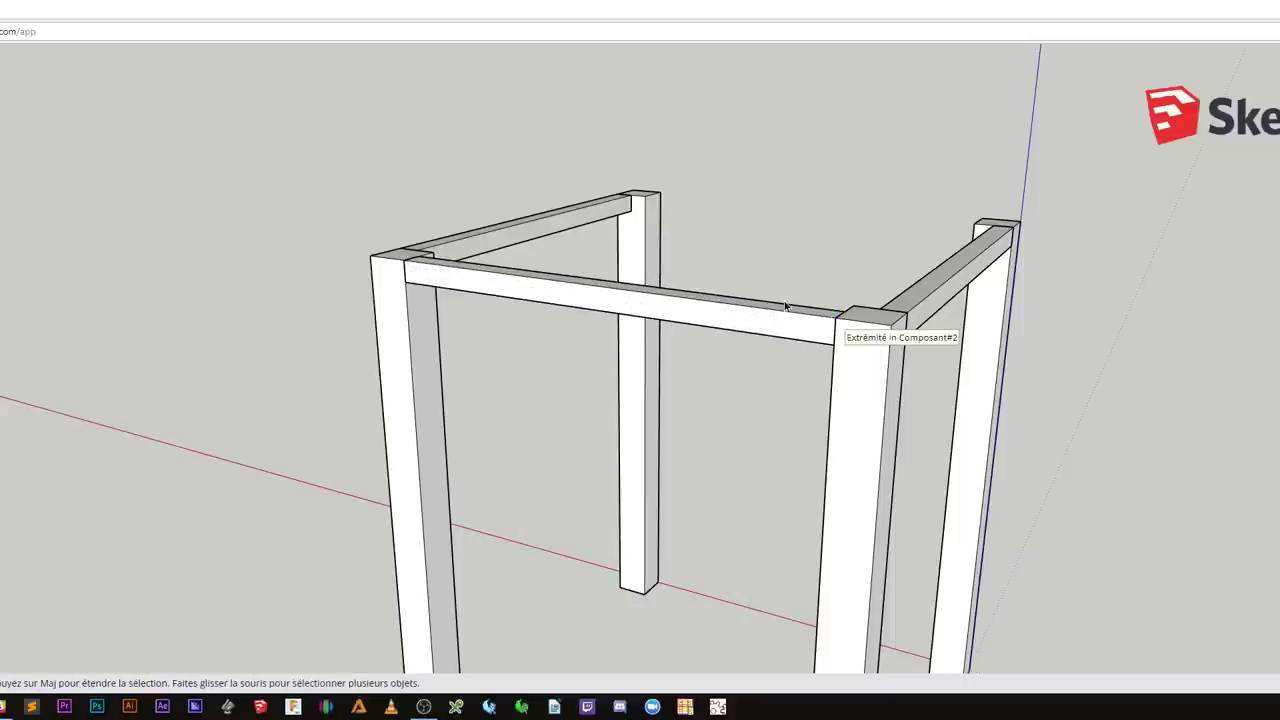
pyautogui.click(783, 328)
pyautogui.tripleClick(768, 326)
pyautogui.press('g')
pyautogui.press('Return')
# Step: Copy the cross rail to span the back posts
pyautogui.press('m')
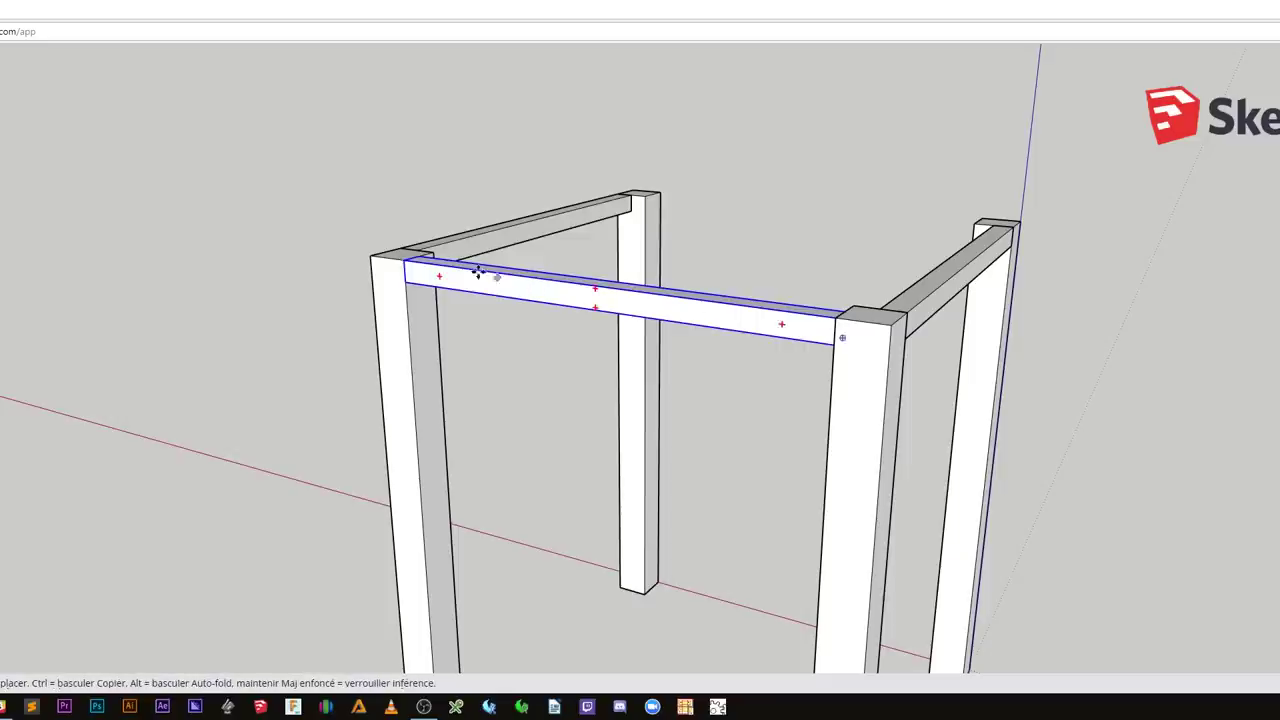
pyautogui.moveTo(637, 243)
pyautogui.mouseDown(button='middle')
pyautogui.moveTo(523, 329)
pyautogui.moveTo(428, 268)
pyautogui.mouseUp(button='middle')
pyautogui.click(414, 252)
pyautogui.press('ctrl')
pyautogui.click(733, 156)
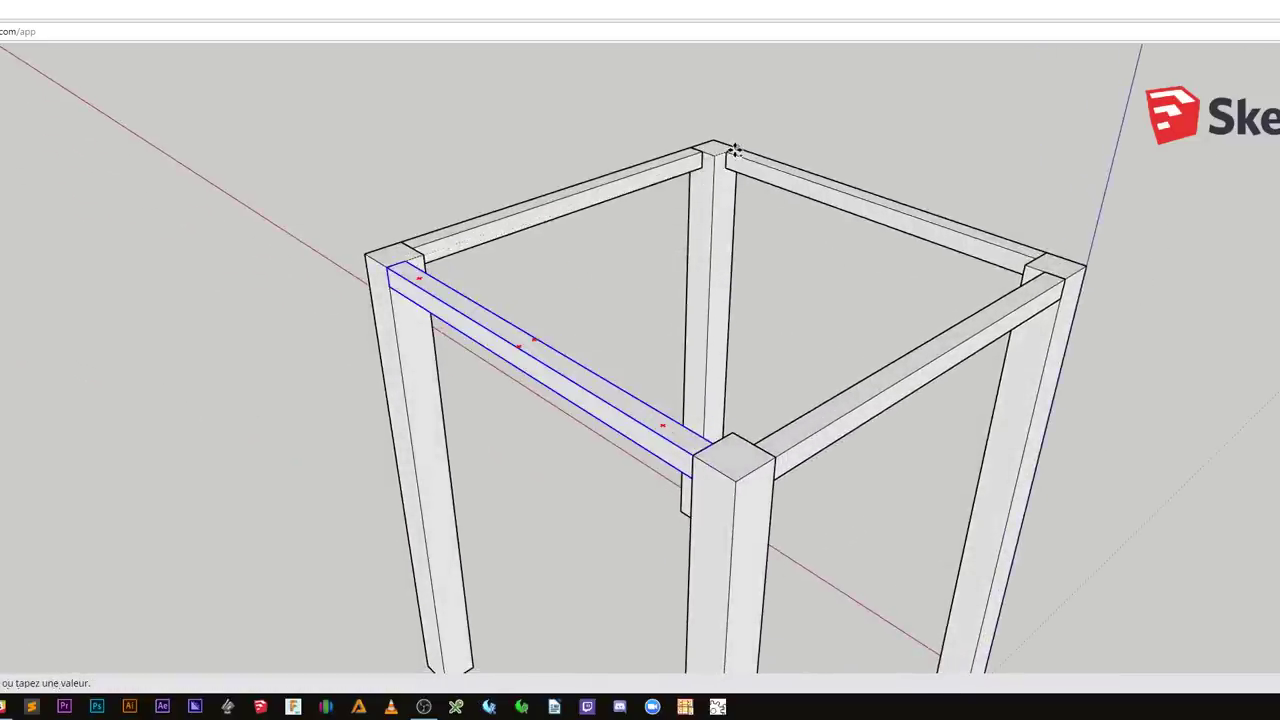
pyautogui.press('space')
# Step: Select all four top rails and view the table from a lower side angle
pyautogui.keyDown('shift'); pyautogui.click(624, 192); pyautogui.keyUp('shift')
pyautogui.scroll(-1, 716, 330)
pyautogui.keyDown('shift'); pyautogui.click(898, 370); pyautogui.keyUp('shift')
pyautogui.keyDown('shift'); pyautogui.click(645, 420); pyautogui.keyUp('shift')
pyautogui.scroll(-3, 567, 419)
pyautogui.scroll(-2, 567, 419)
pyautogui.moveTo(562, 473); pyautogui.dragTo(618, 348, button='middle')
# Step: Copy the four-rail ring halfway down the legs as a middle ring
pyautogui.press('m')
pyautogui.click(491, 340)
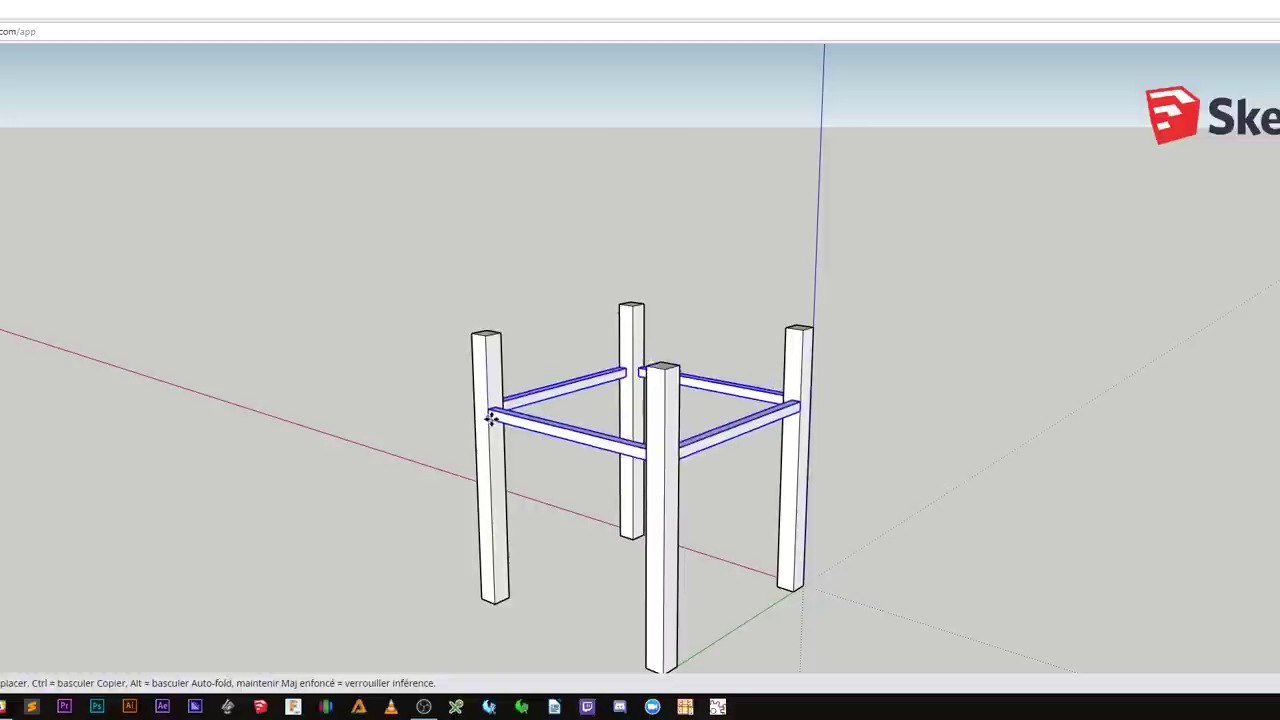
pyautogui.press('ctrl')
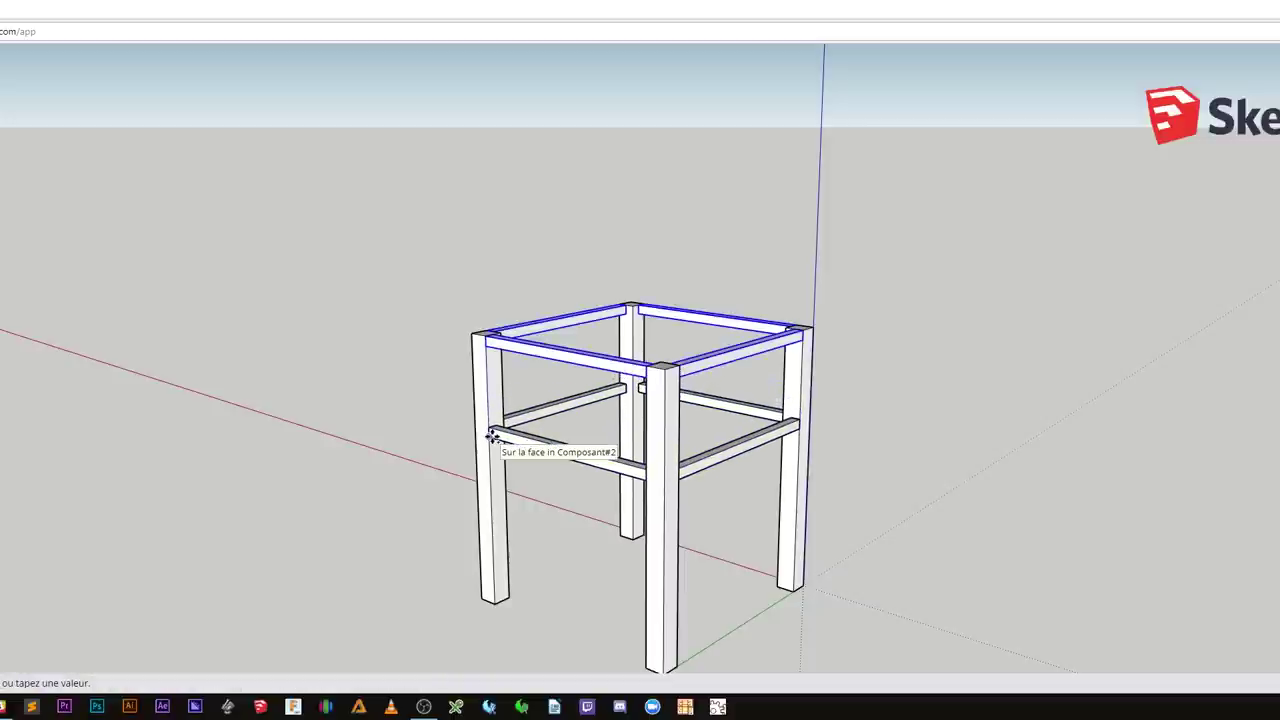
pyautogui.click(491, 437)
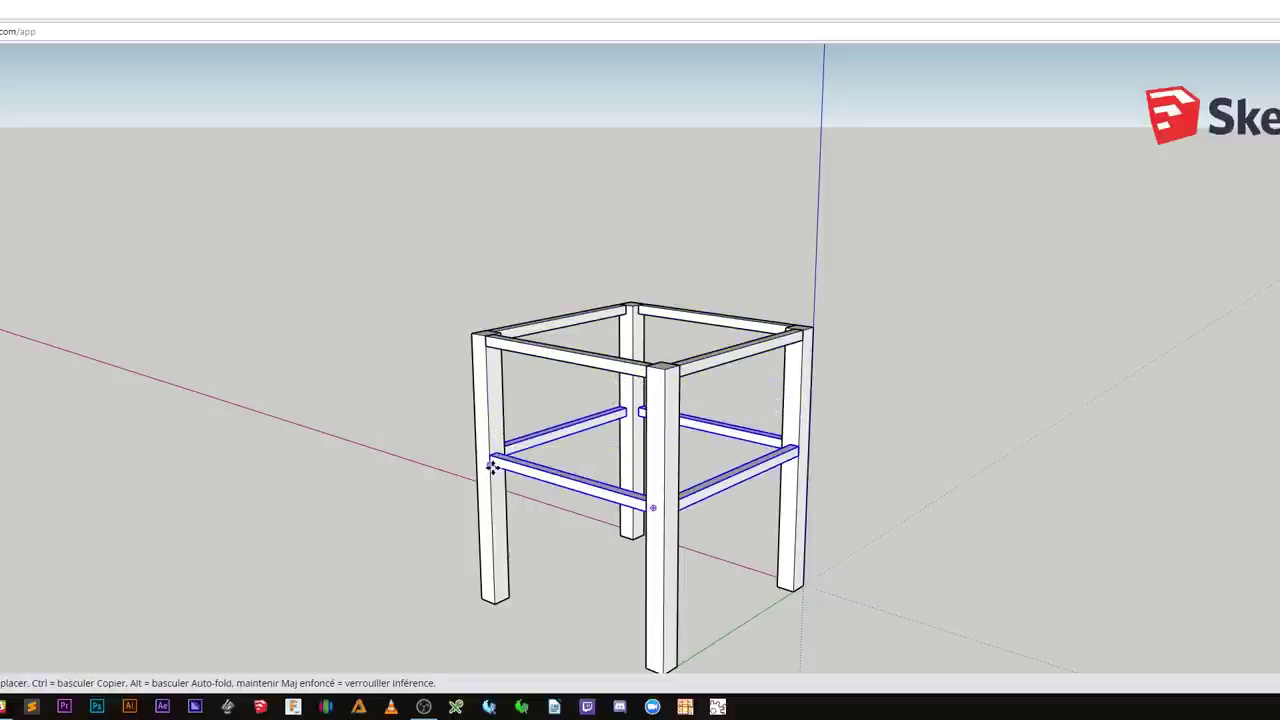
# Step: Copy the middle ring down to the bottom of the legs
pyautogui.click(497, 479)
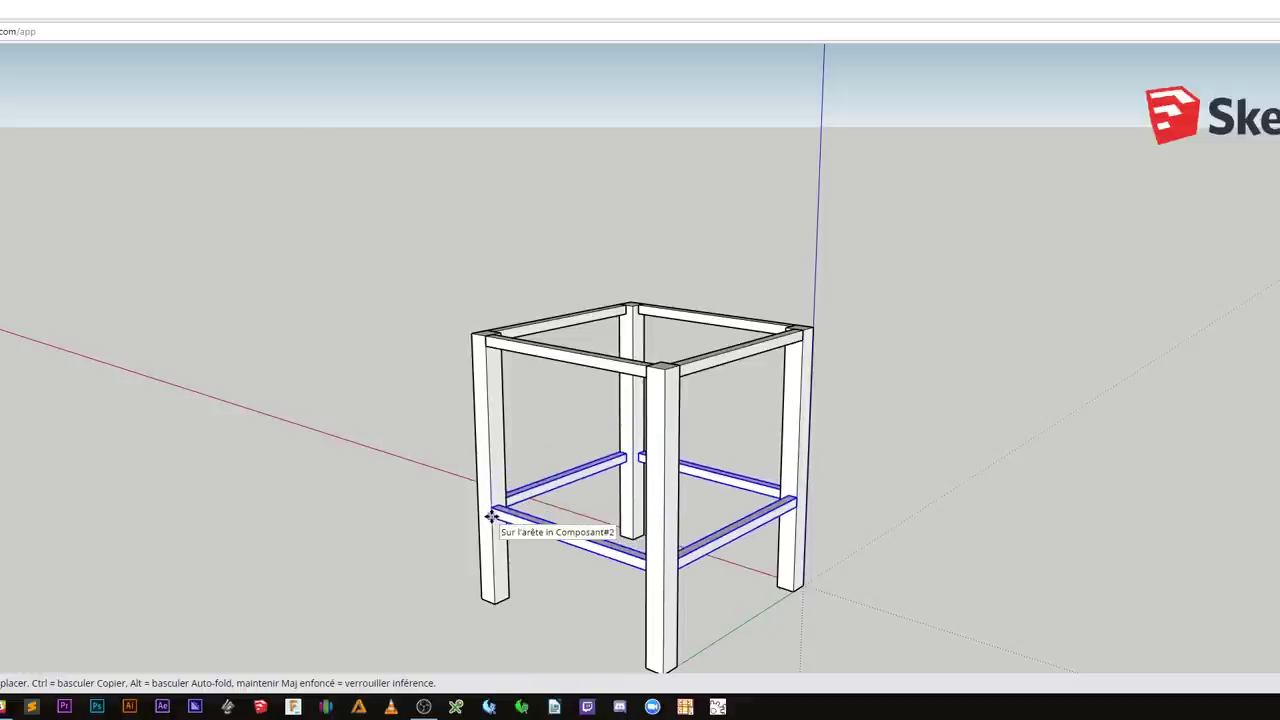
pyautogui.press('ctrl')
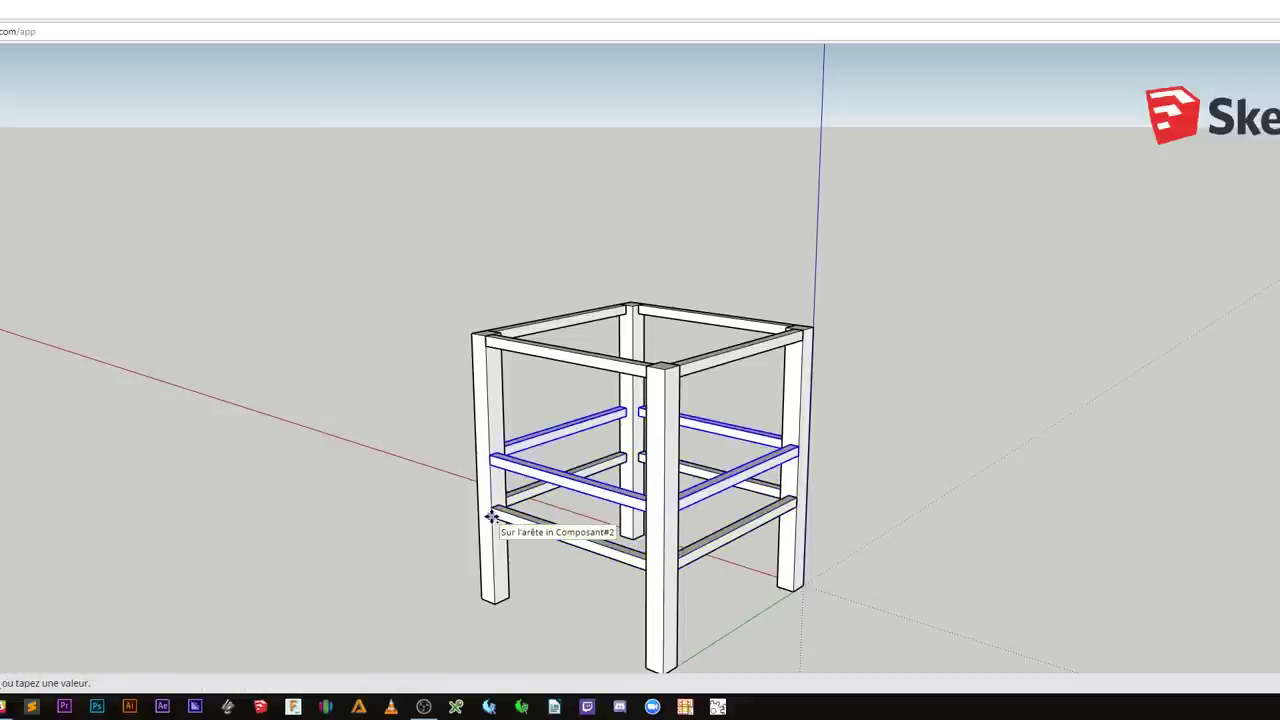
pyautogui.click(493, 601)
pyautogui.press('space')
pyautogui.click(849, 624)
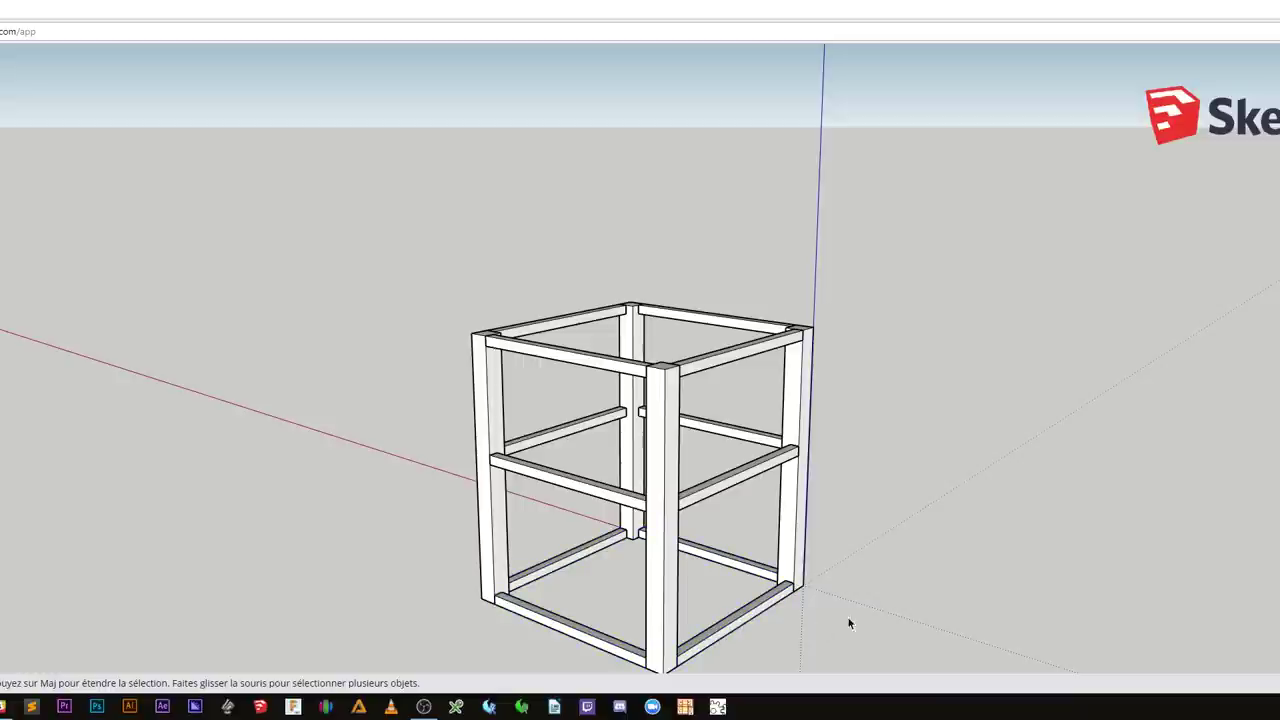
pyautogui.moveTo(808, 440); pyautogui.dragTo(820, 467, button='middle')
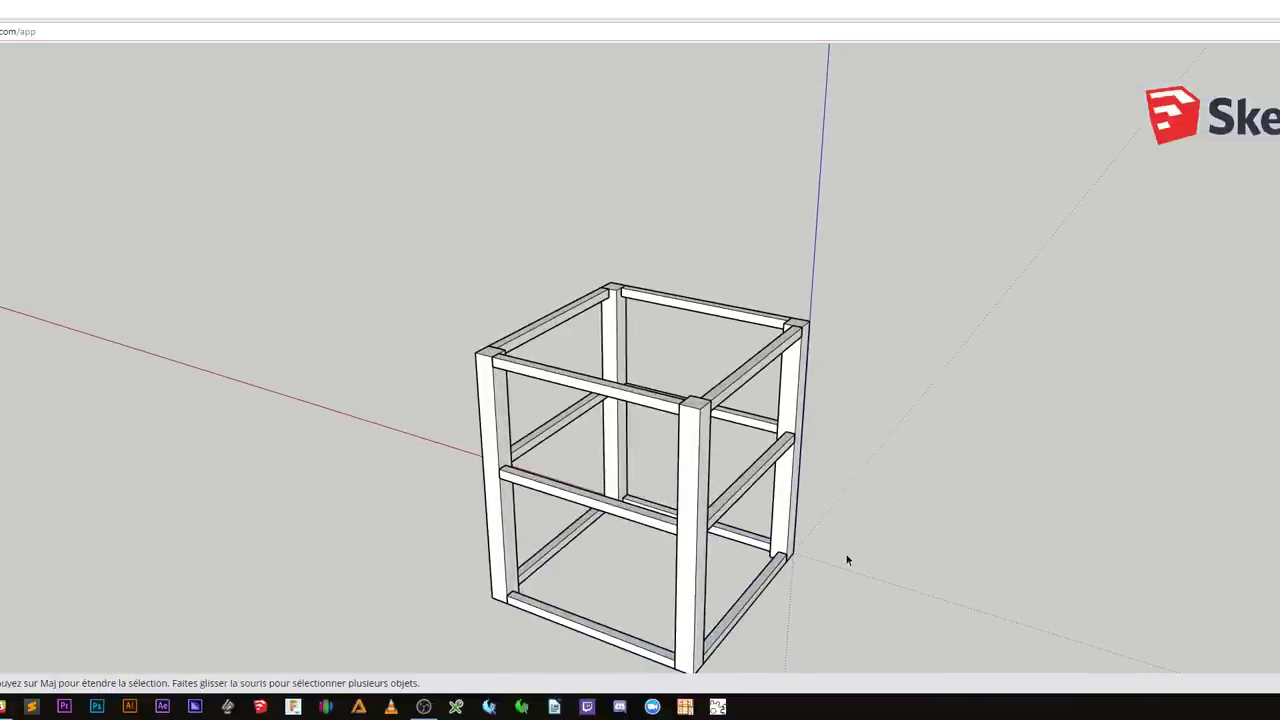
pyautogui.moveTo(846, 557); pyautogui.dragTo(692, 452, button='middle')
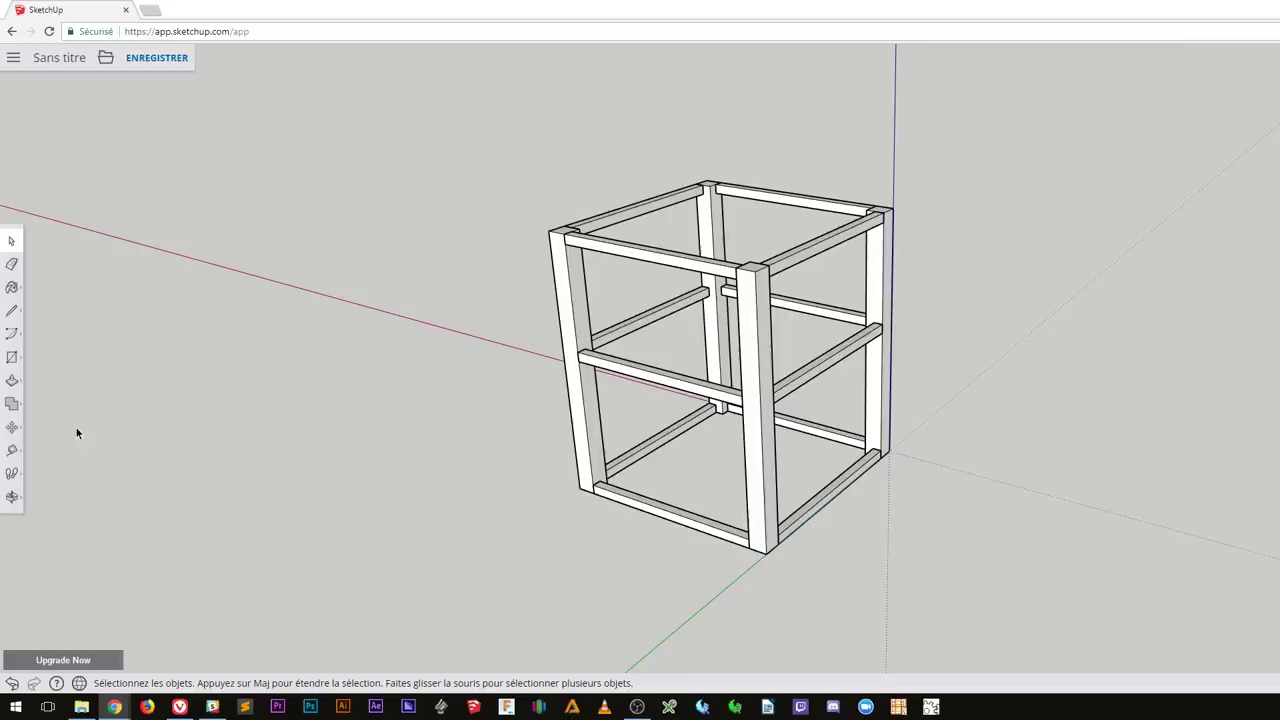
# Step: Dimension the frame's bottom width at 500.0mm and the front post height at 700.0mm
pyautogui.click(13, 451)
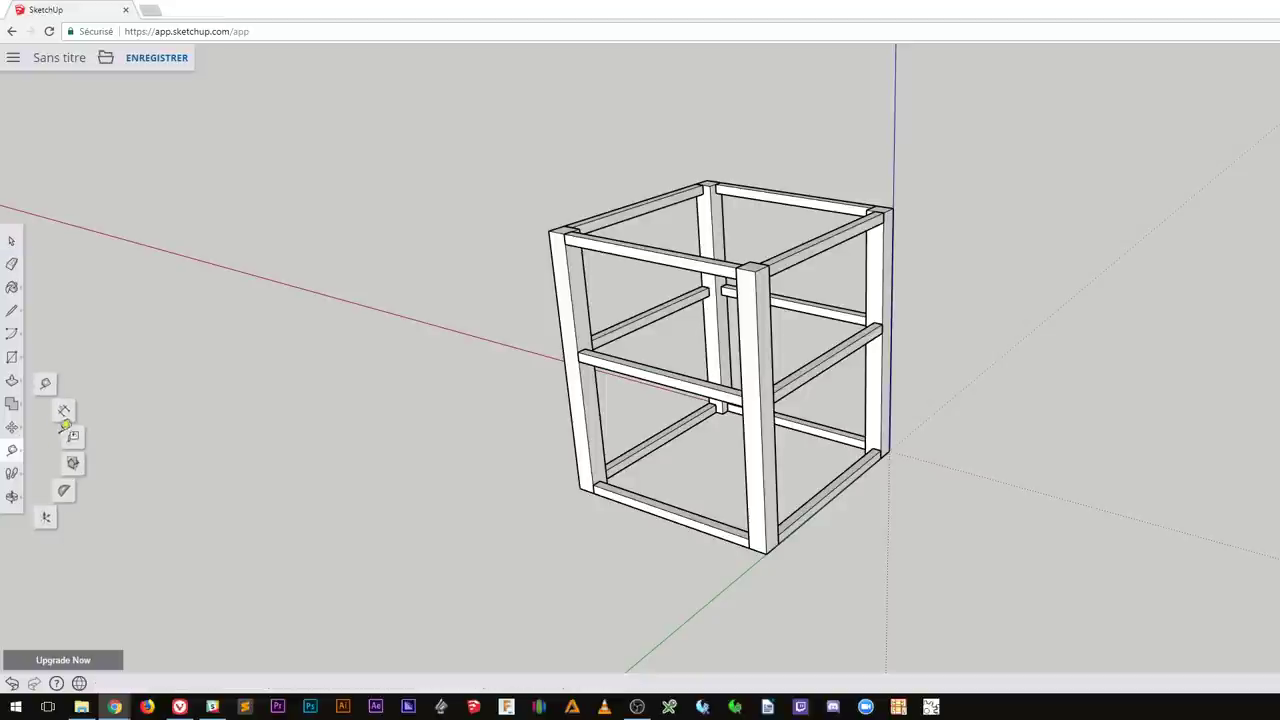
pyautogui.click(65, 415)
pyautogui.click(778, 545)
pyautogui.click(672, 458)
pyautogui.click(693, 485)
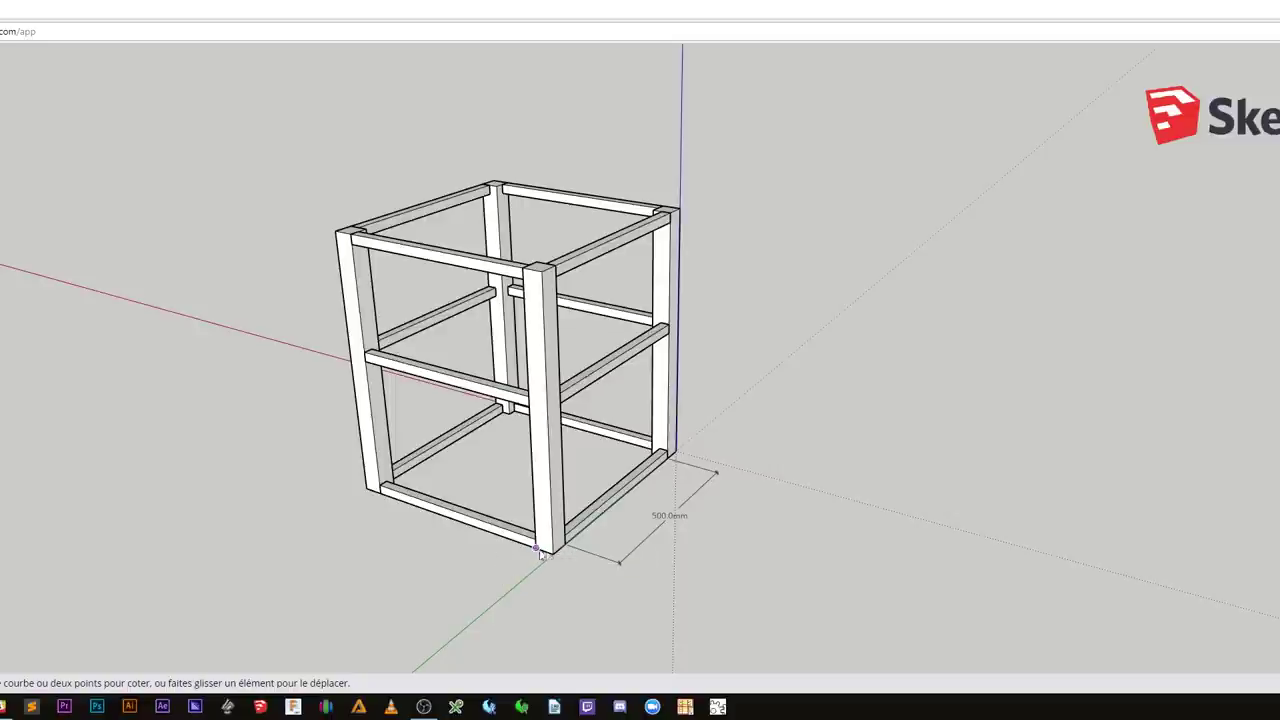
pyautogui.click(537, 548)
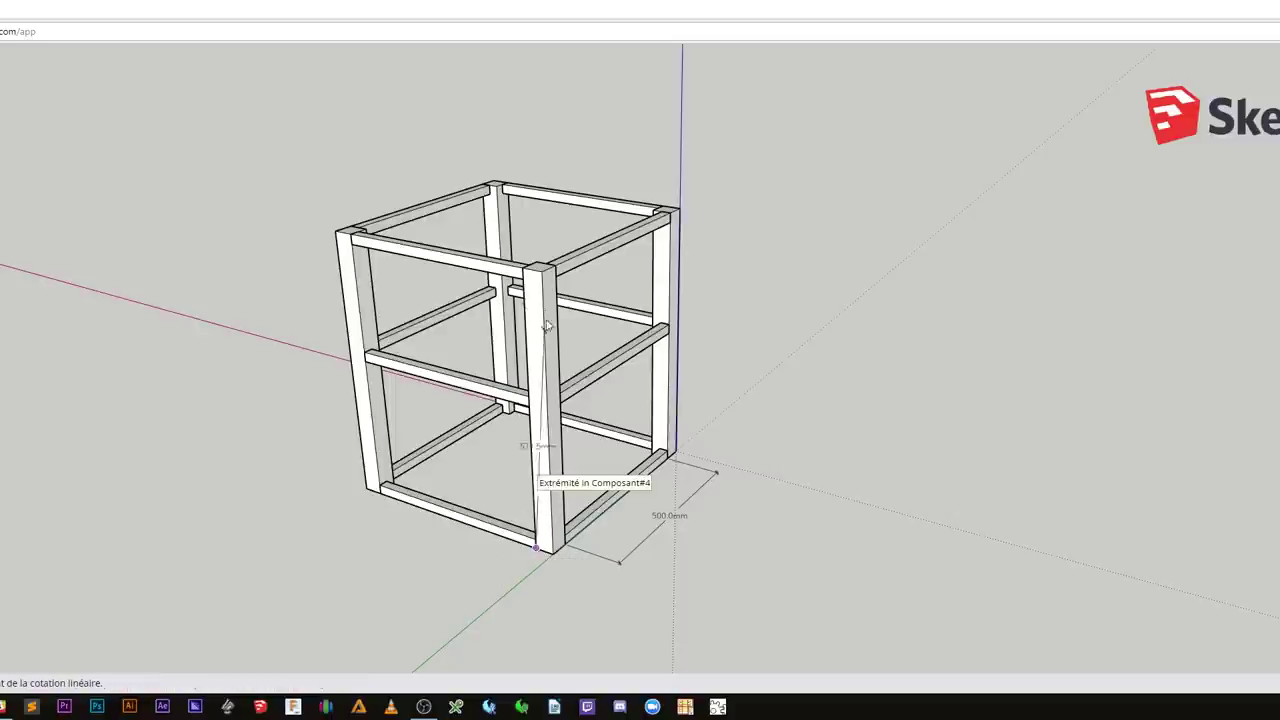
pyautogui.click(530, 278)
pyautogui.click(440, 327)
# Step: Unhide all hidden objects from the display settings panel to restore the table top
pyautogui.click(1273, 435)
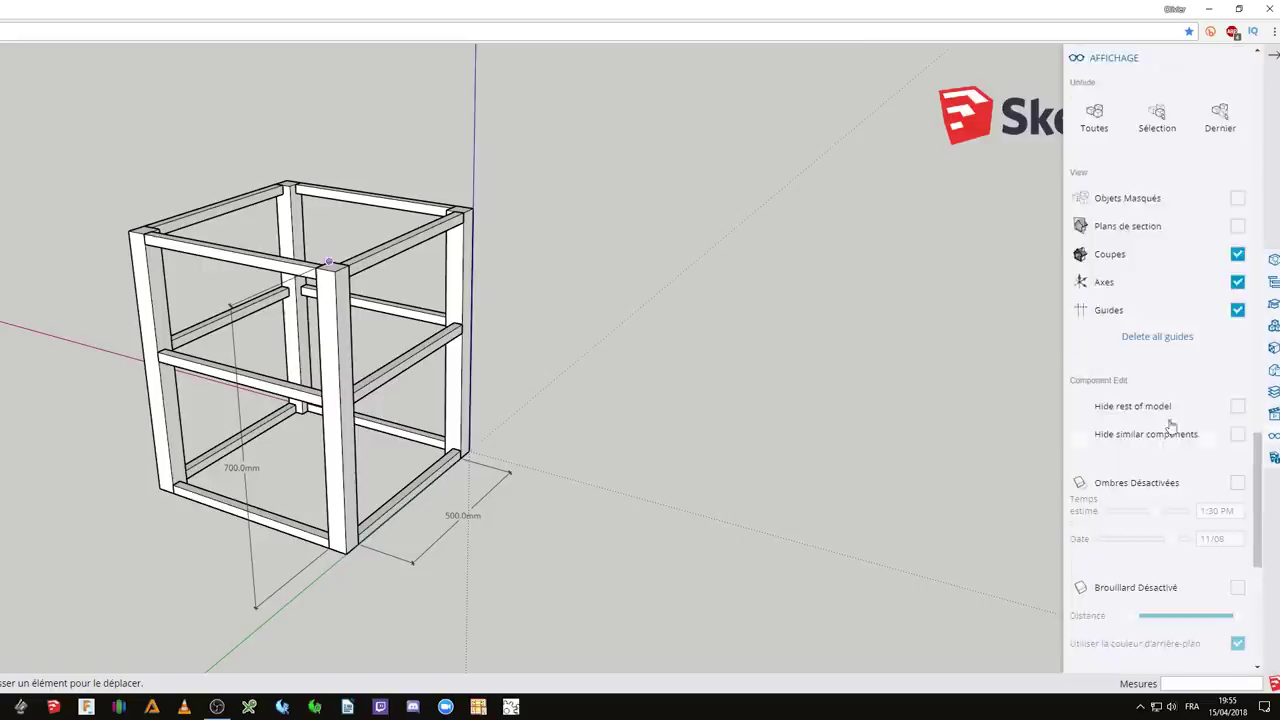
pyautogui.scroll(-10, 1160, 420)
pyautogui.scroll(5, 1150, 420)
pyautogui.scroll(5, 1130, 420)
pyautogui.click(1110, 420)
pyautogui.click(1090, 405)
pyautogui.click(1123, 150)
pyautogui.click(1110, 130)
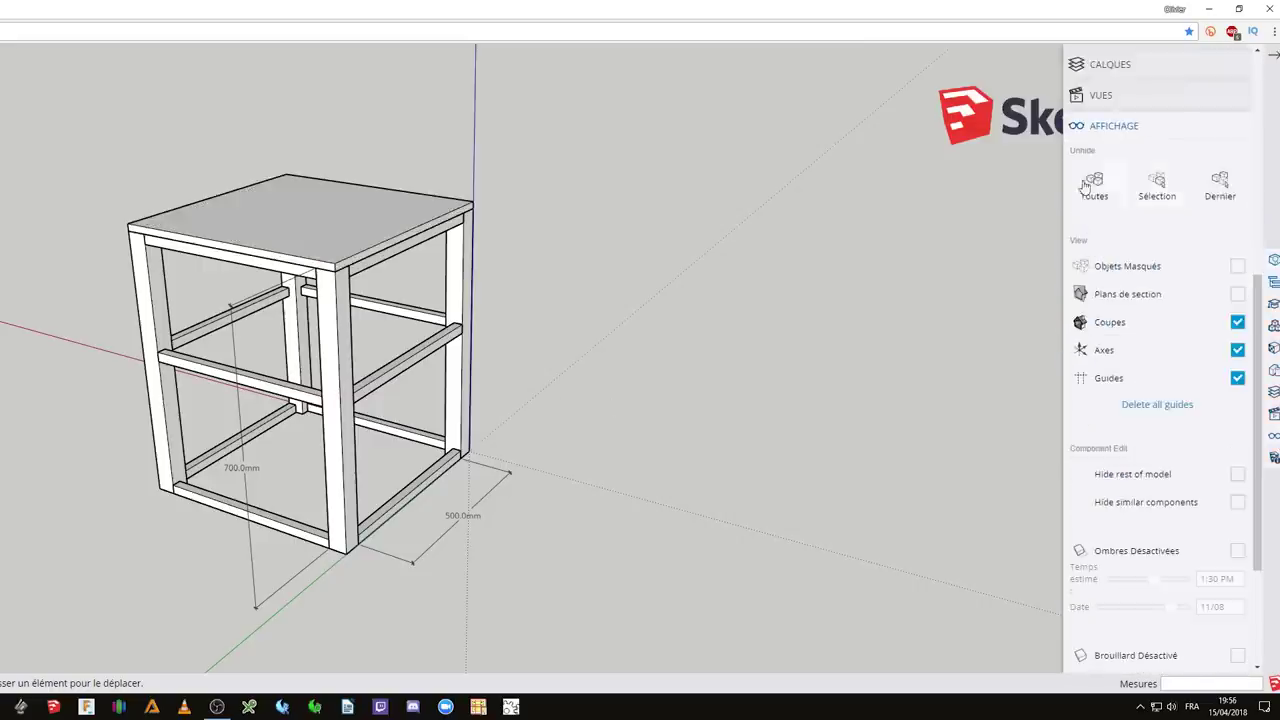
# Step: Add a 600.0mm dimension across the table top, then start the Sublime Text cut list with '50x50x2mm -'
pyautogui.click(335, 224)
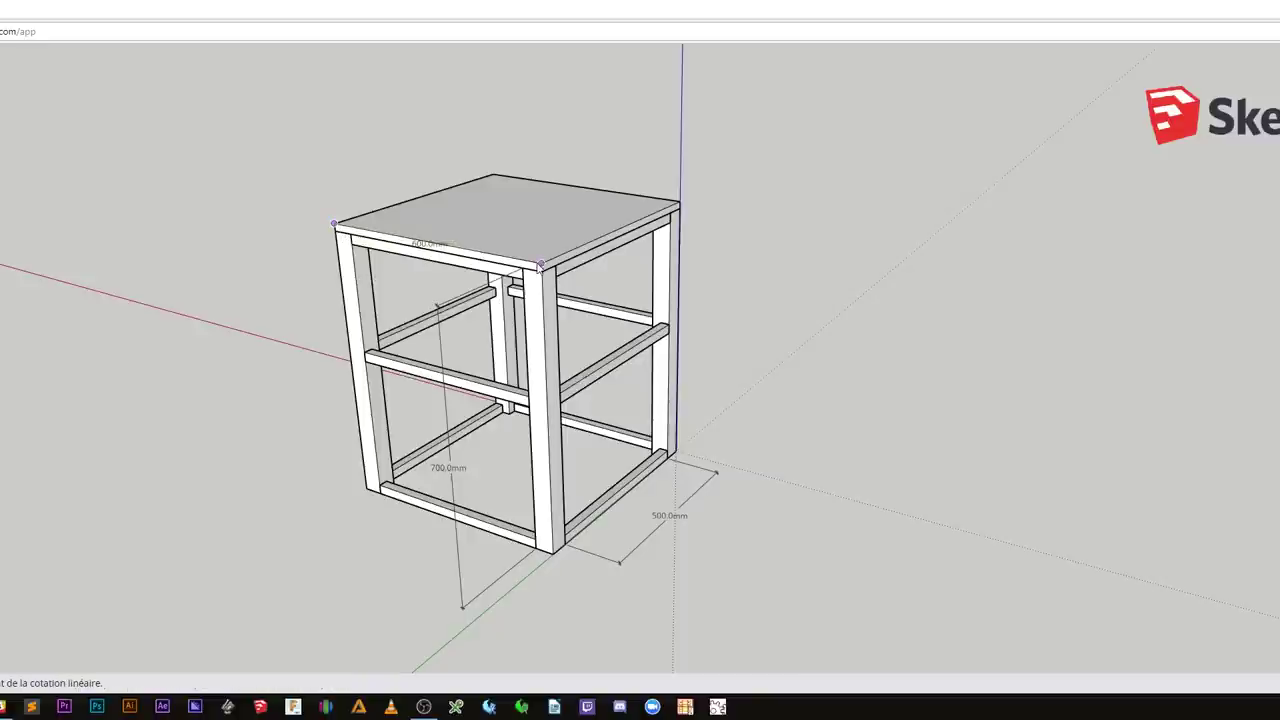
pyautogui.click(540, 265)
pyautogui.click(352, 360)
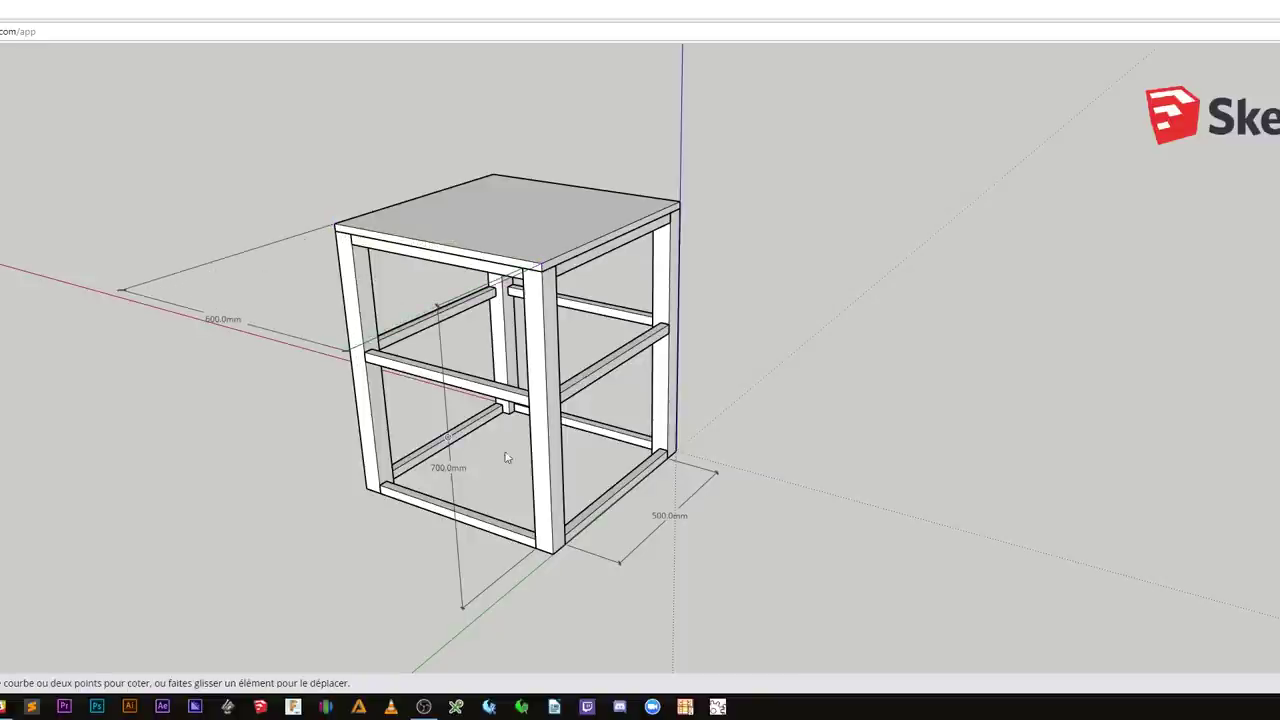
pyautogui.moveTo(615, 409); pyautogui.dragTo(608, 434, button='middle')
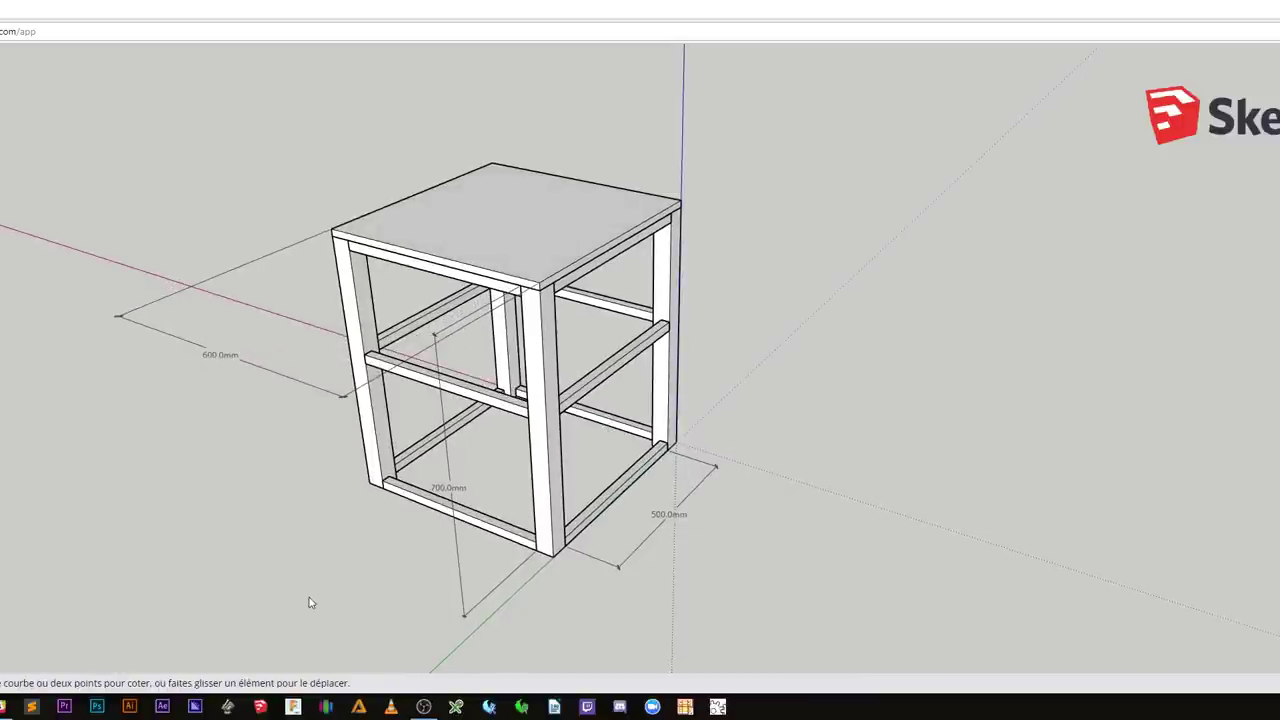
pyautogui.click(33, 705)
pyautogui.write('50x50x2mm -')
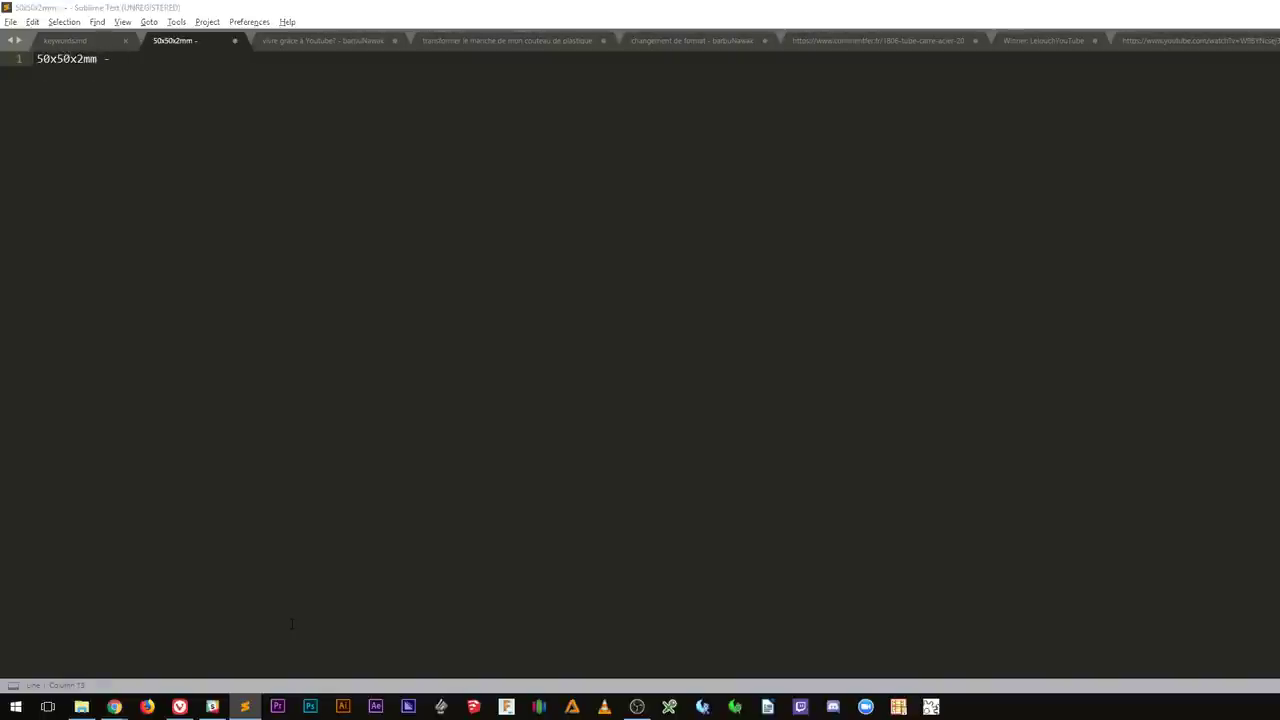
# Step: Finish the first cut-list line as '50x50x2mm - 700mm x 4'
pyautogui.hotkey('alt', 'Tab')
pyautogui.hotkey('alt', 'Tab')
pyautogui.write('700')
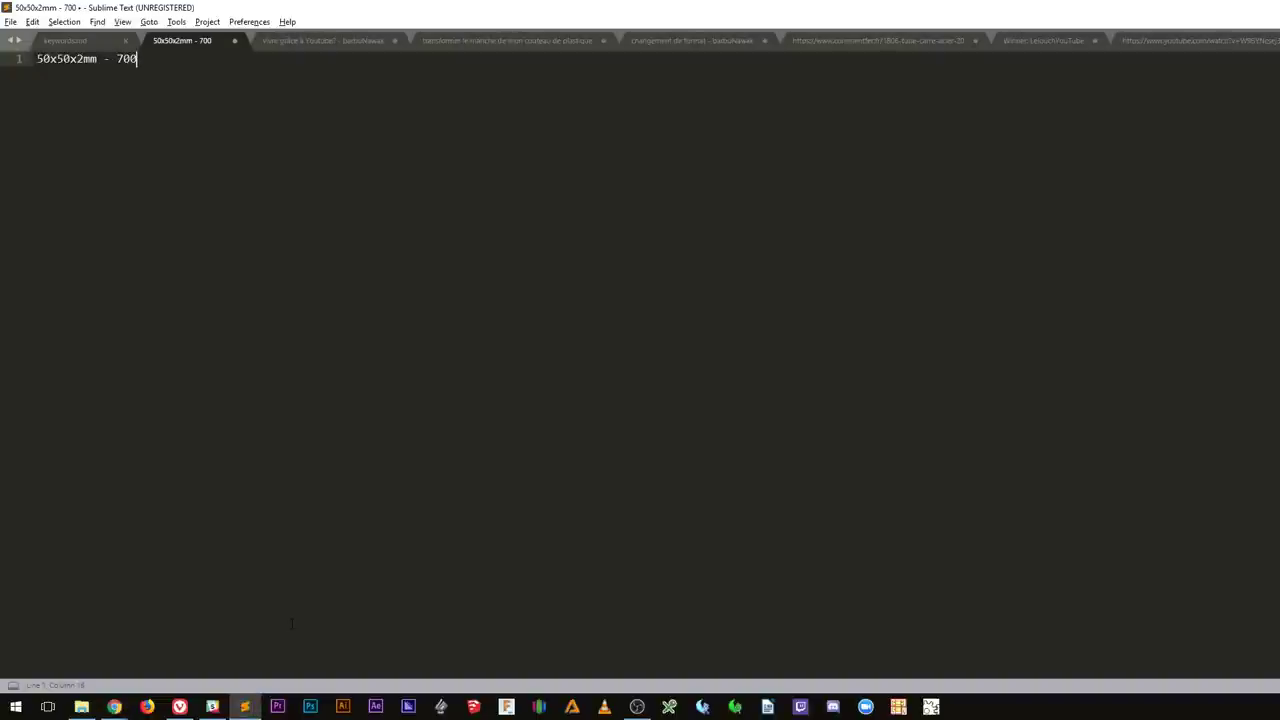
pyautogui.write('mm')
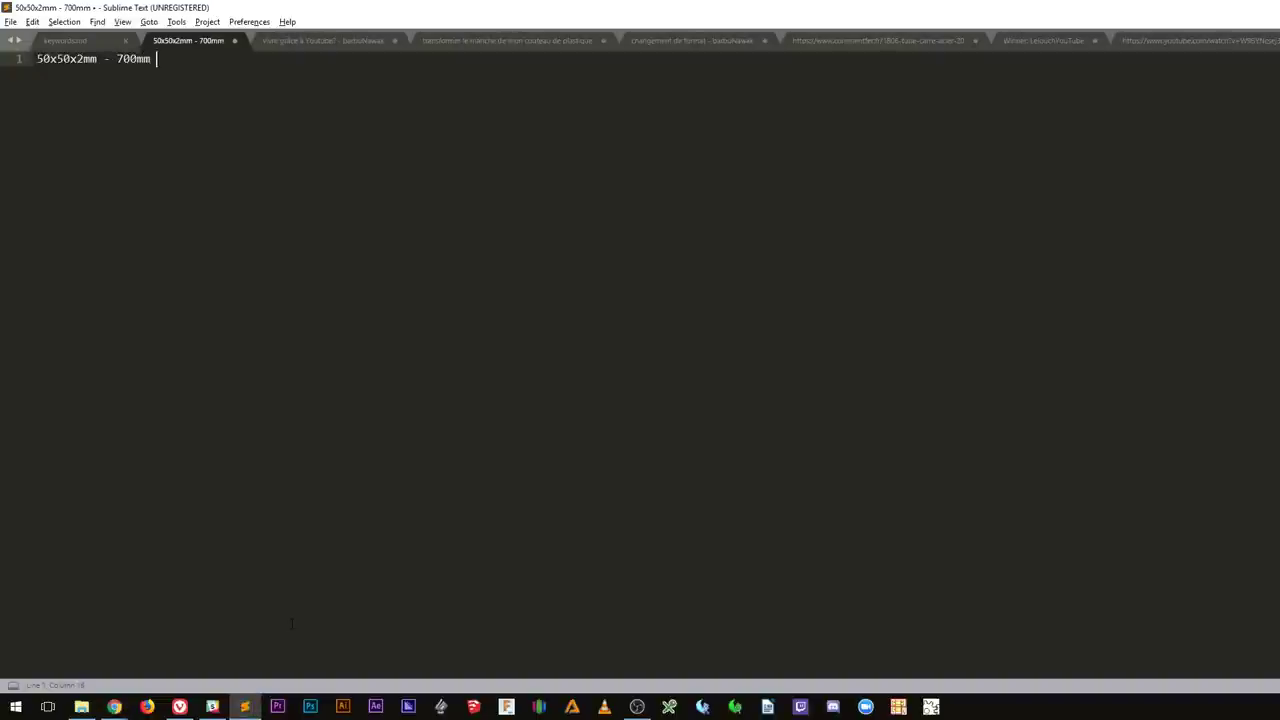
pyautogui.write(' x 4')
pyautogui.press('Return')
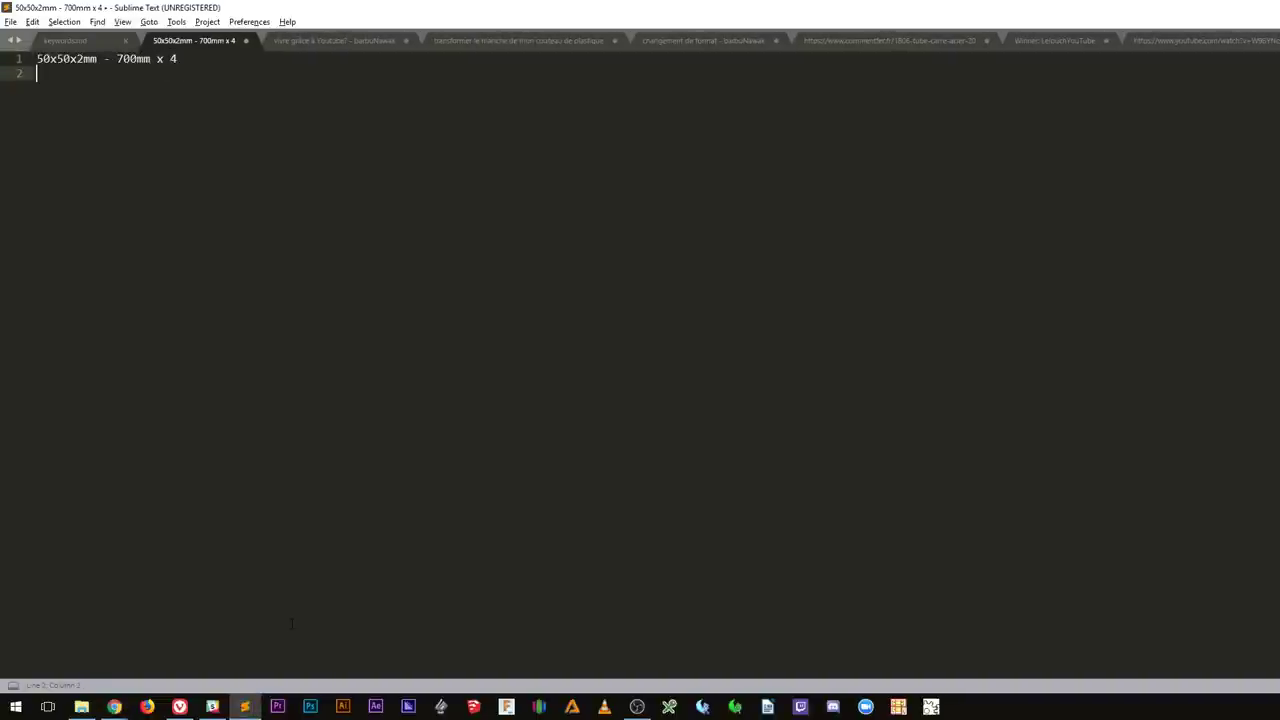
# Step: Add the line '25x25x2mm - 500mm x 12', checking sizes in SketchUp, and begin a CP18mm panel line
pyautogui.hotkey('alt', 'Tab')
pyautogui.hotkey('alt', 'Tab')
pyautogui.write('25x25')
pyautogui.hotkey('alt', 'Tab')
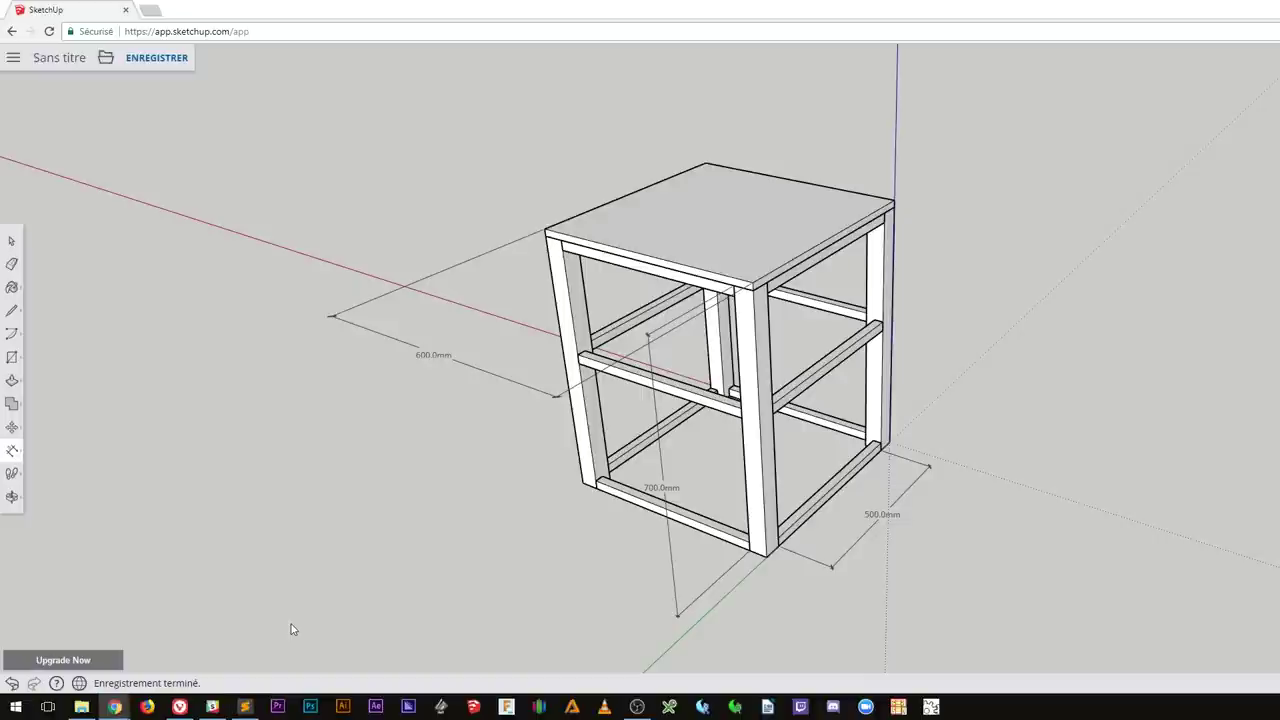
pyautogui.hotkey('alt', 'Tab')
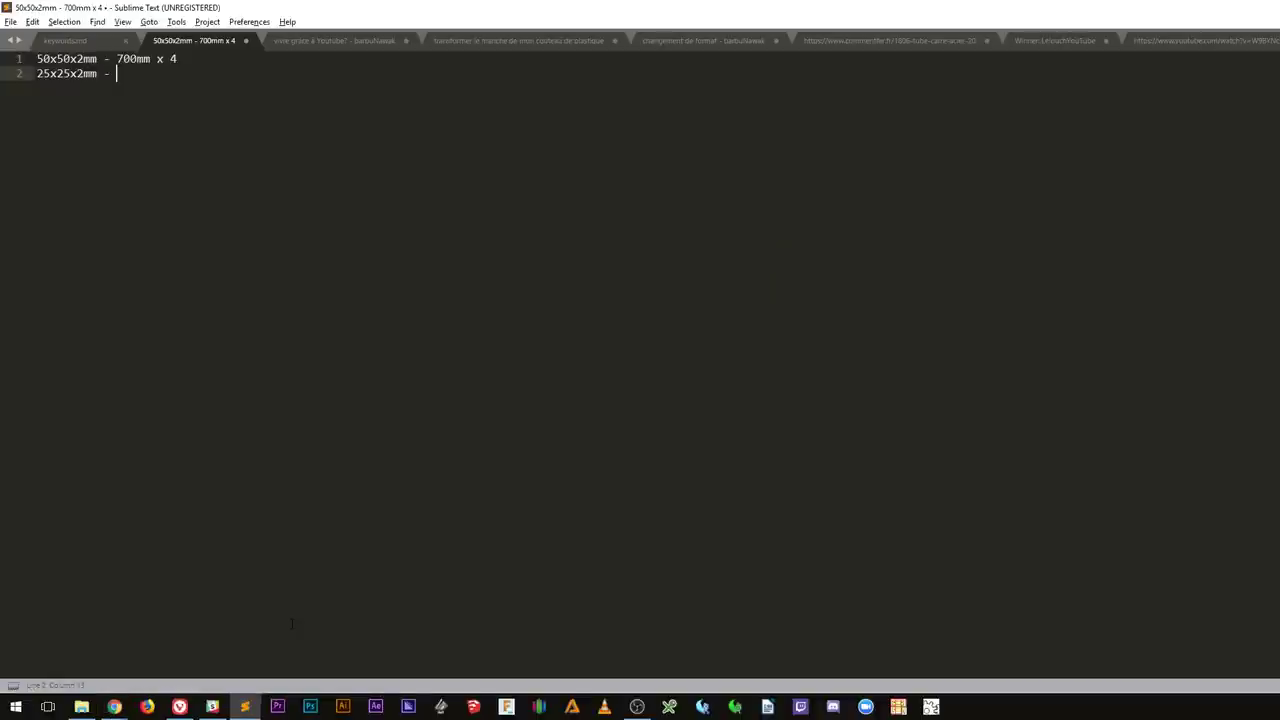
pyautogui.write('00mm x')
pyautogui.write('4')
pyautogui.press('BackSpace')
pyautogui.press('BackSpace')
pyautogui.write('4 ')
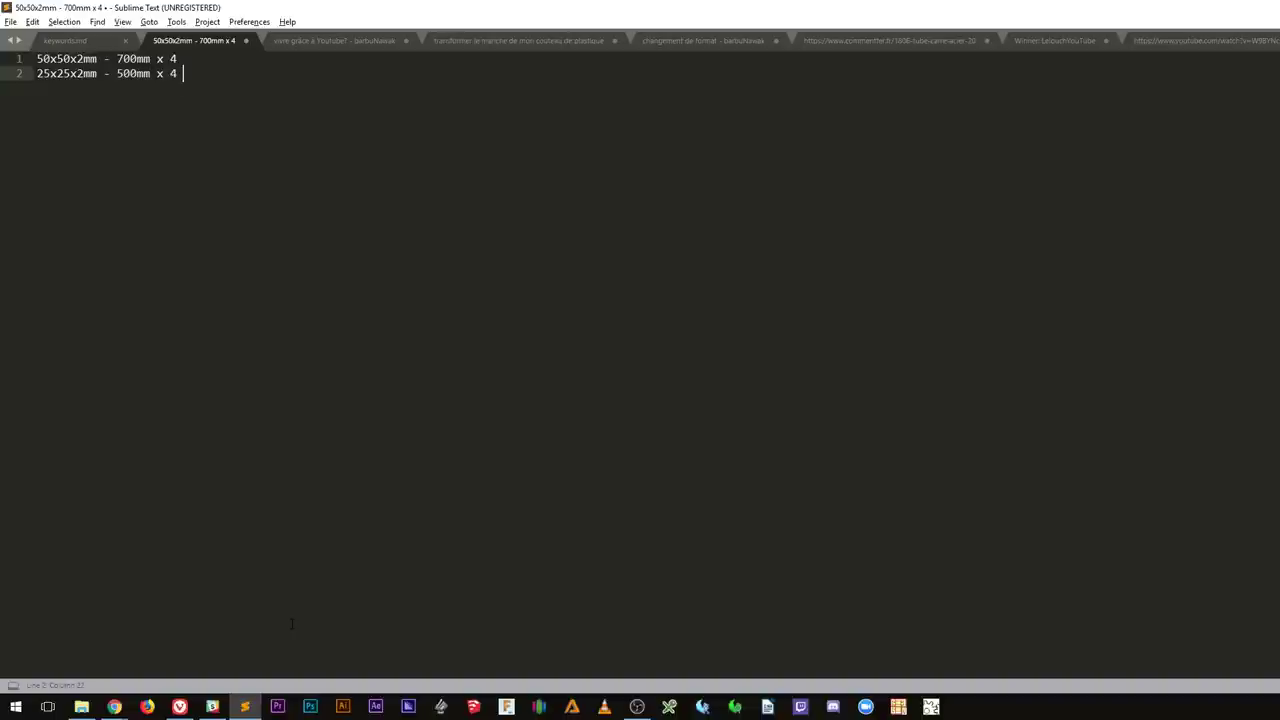
pyautogui.write('x3')
pyautogui.press('BackSpace')
pyautogui.press('BackSpace')
pyautogui.press('Return')
pyautogui.write('m')
pyautogui.write('CP18mm')
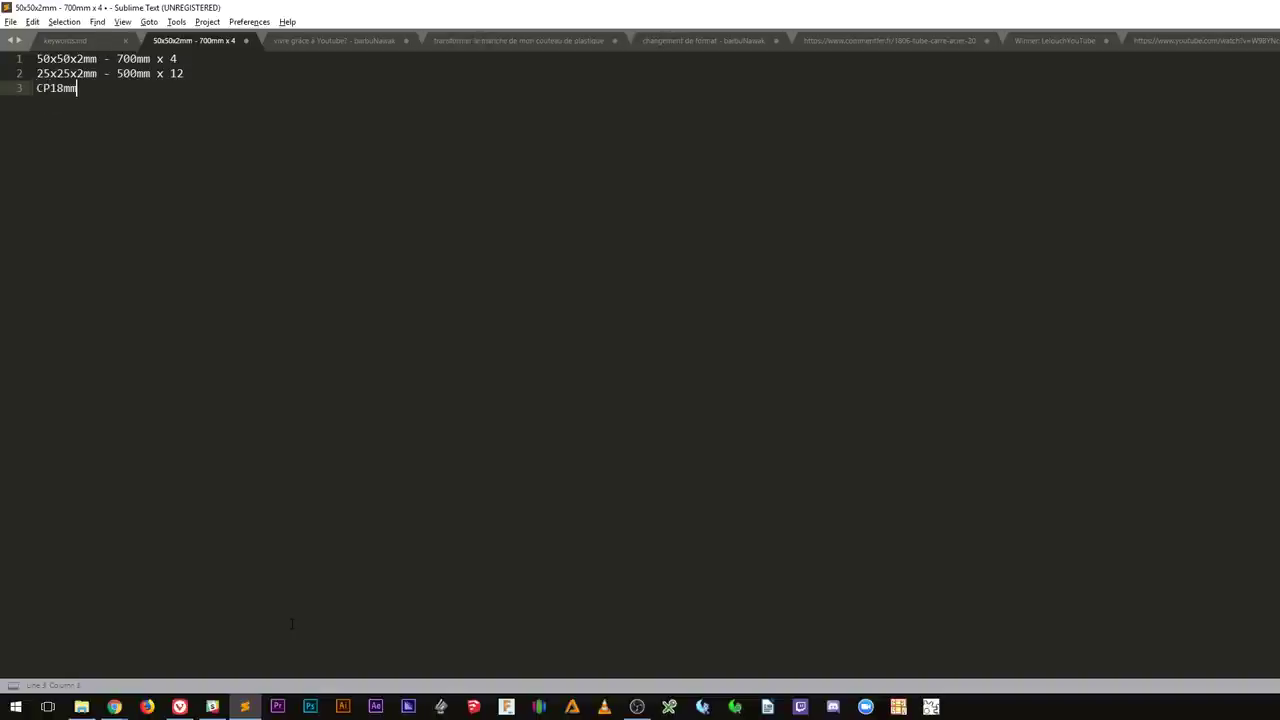
pyautogui.write('600xw')
pyautogui.write('600')
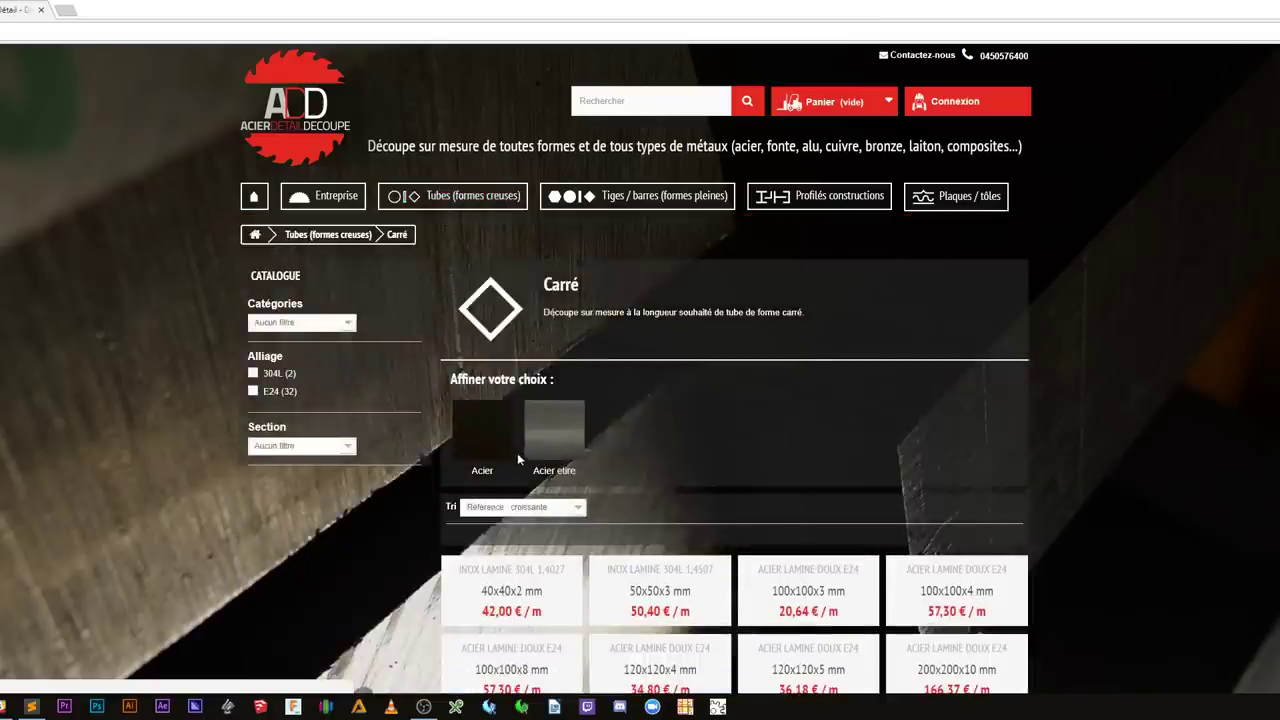
# Step: Open the square tube (Carré) catalogue and sort it 'Le moins cher' first
pyautogui.click(485, 438)
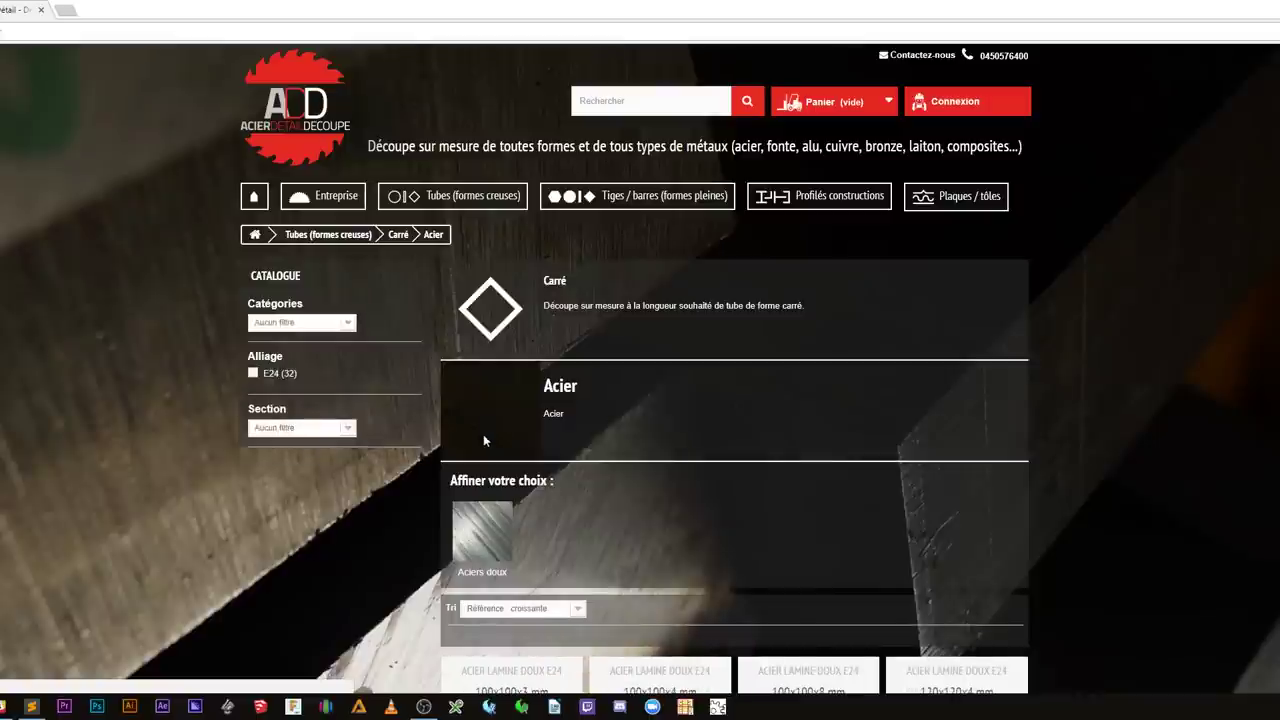
pyautogui.scroll(-3, 268, 480)
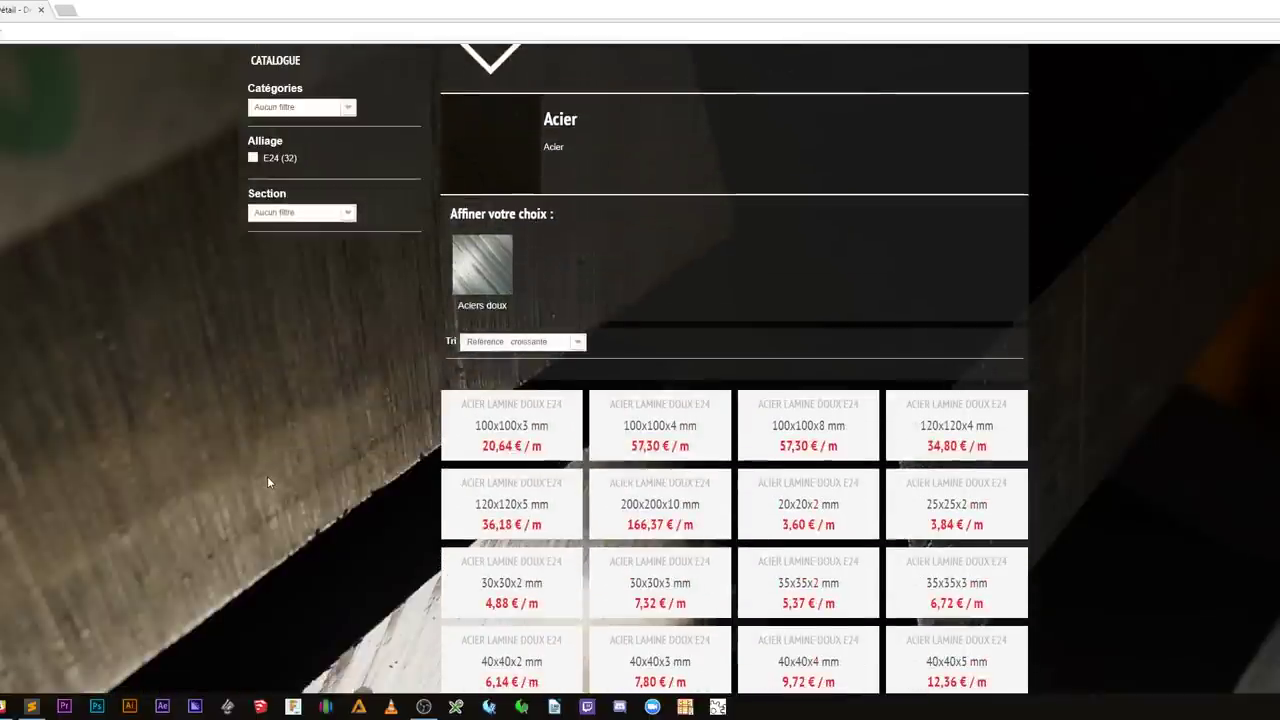
pyautogui.click(538, 345)
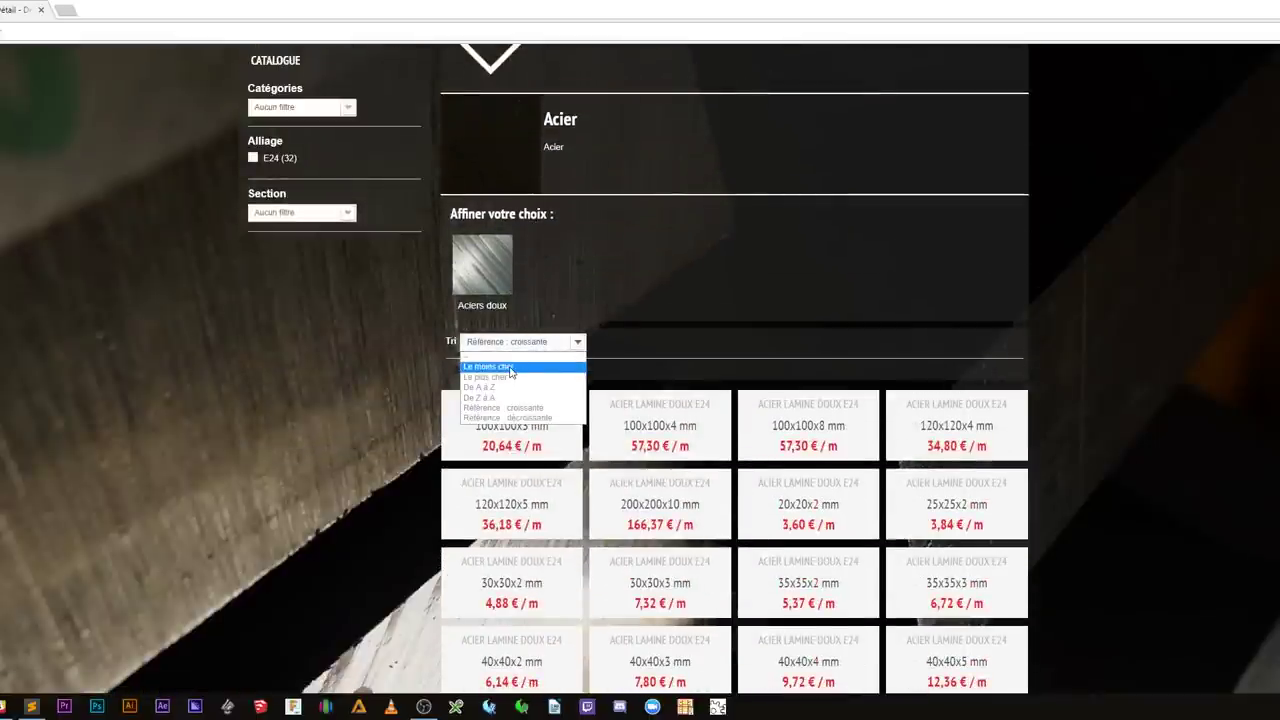
pyautogui.click(577, 371)
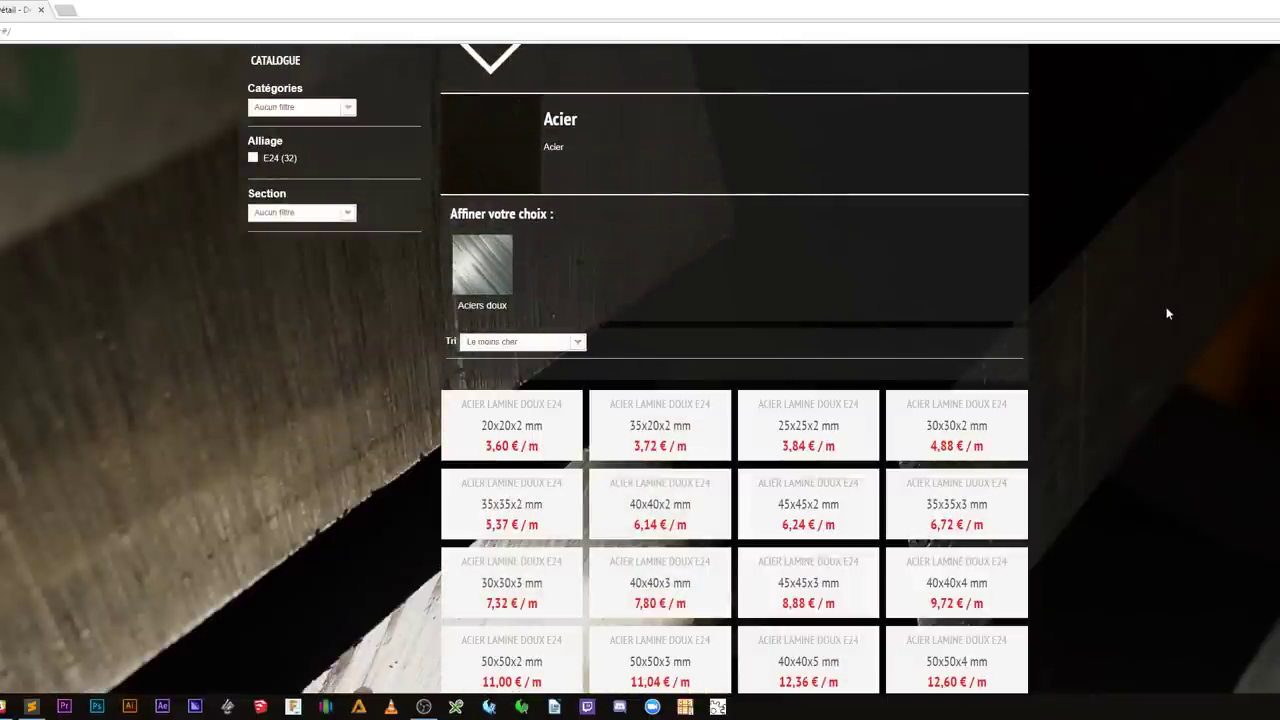
pyautogui.scroll(-2, 1176, 316)
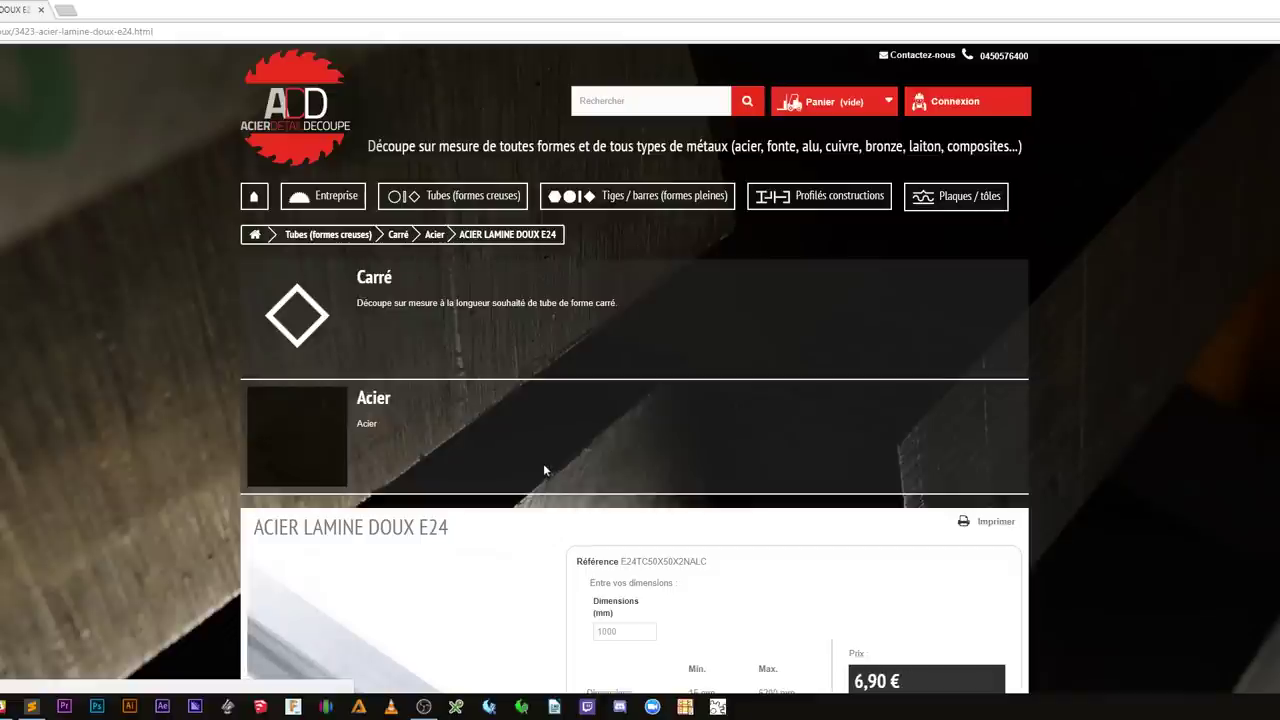
# Step: Set the 50x50x2 mm tube to 700 mm length and quantity 4, and add it to the cart
pyautogui.scroll(-2, 535, 470)
pyautogui.scroll(-1, 540, 465)
pyautogui.doubleClick(620, 362)
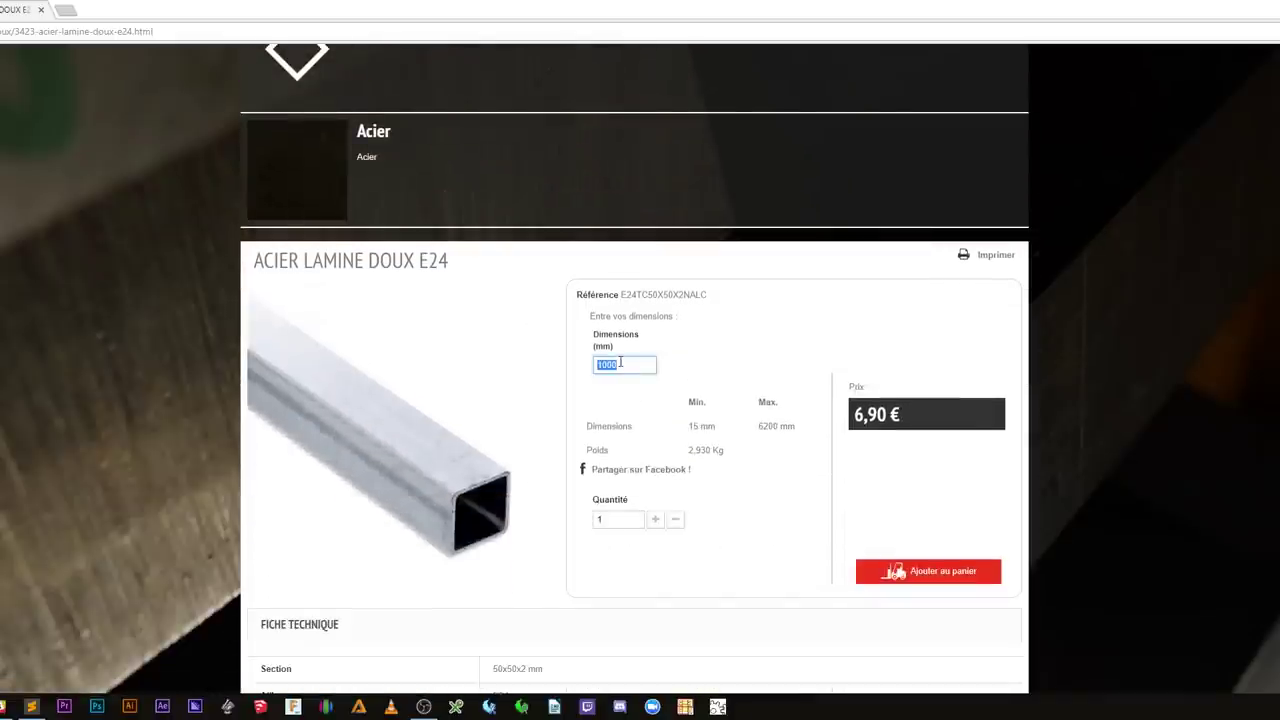
pyautogui.write('7')
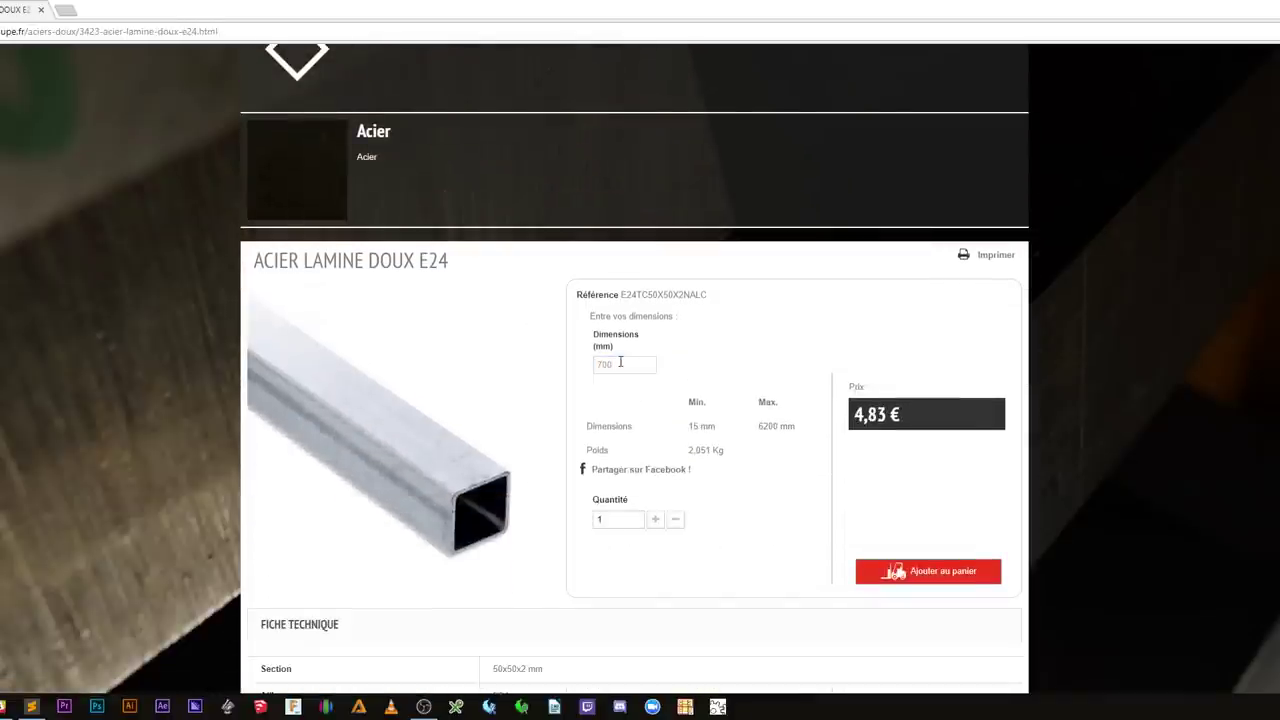
pyautogui.click(616, 516)
pyautogui.write('4')
pyautogui.press('Tab')
pyautogui.click(943, 573)
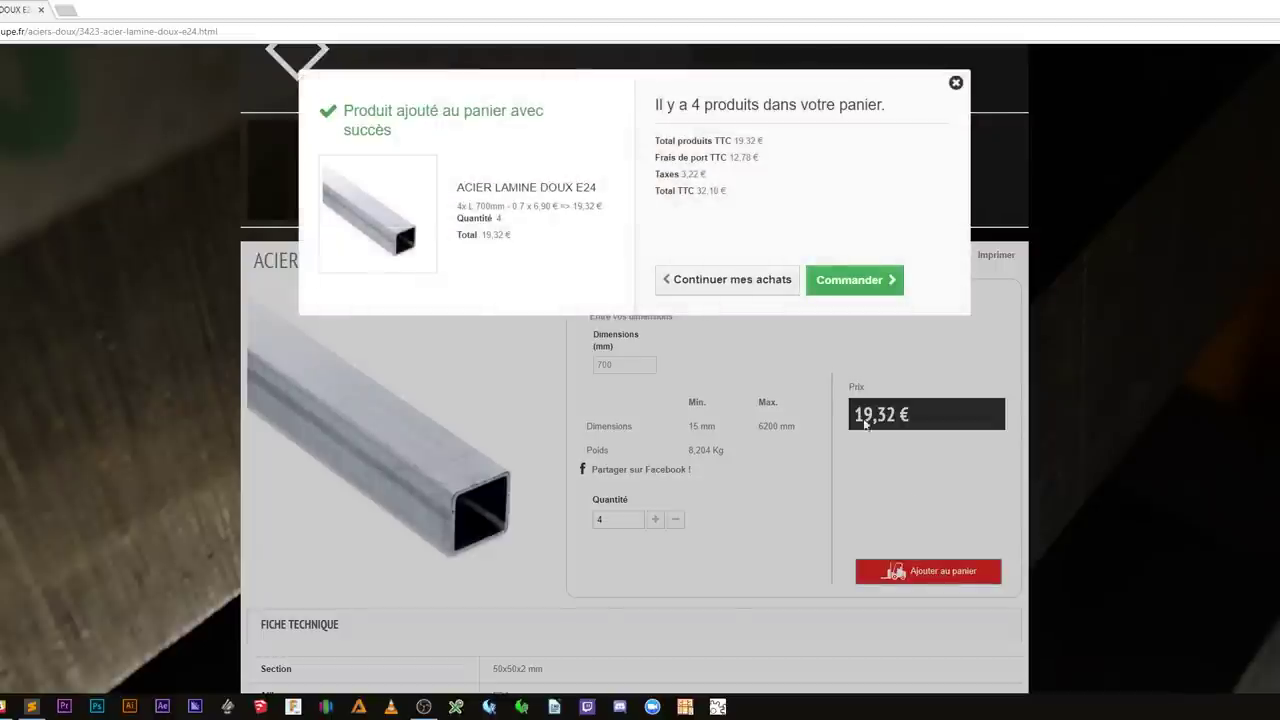
# Step: Continue shopping and return to the cheapest-first square tube listing
pyautogui.click(770, 284)
pyautogui.scroll(3, 770, 288)
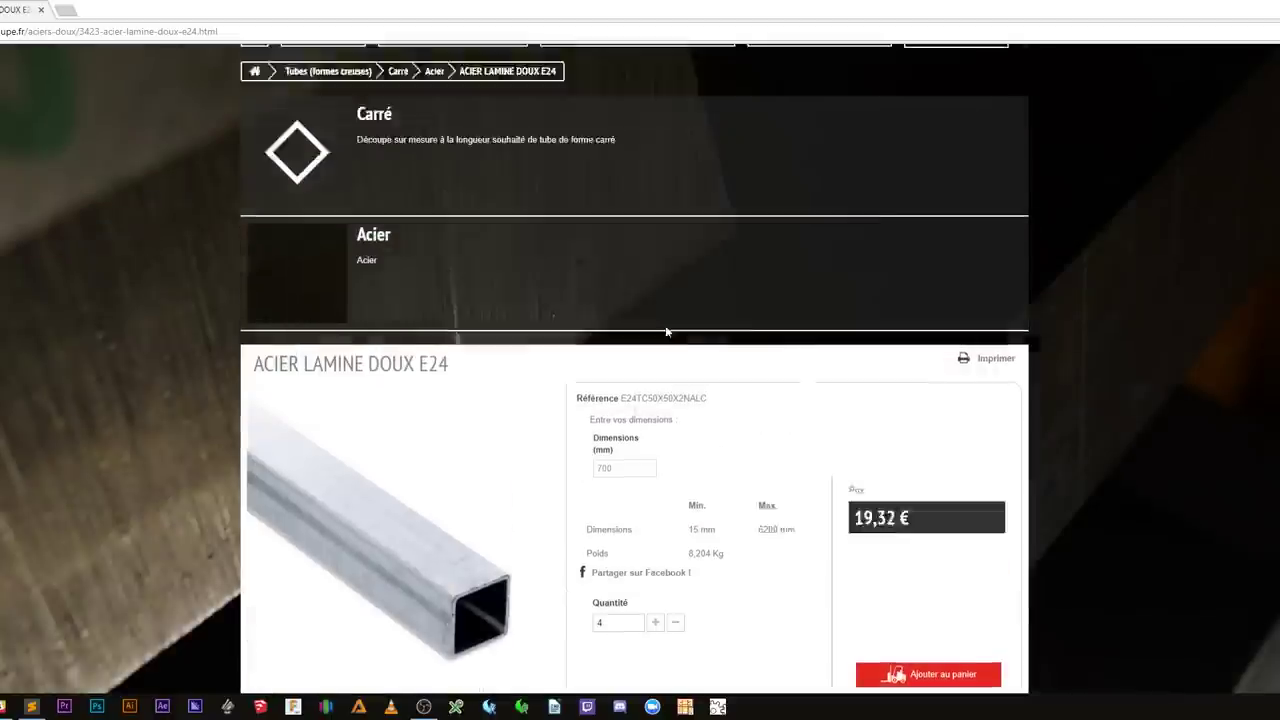
pyautogui.hotkey('alt', 'Left')
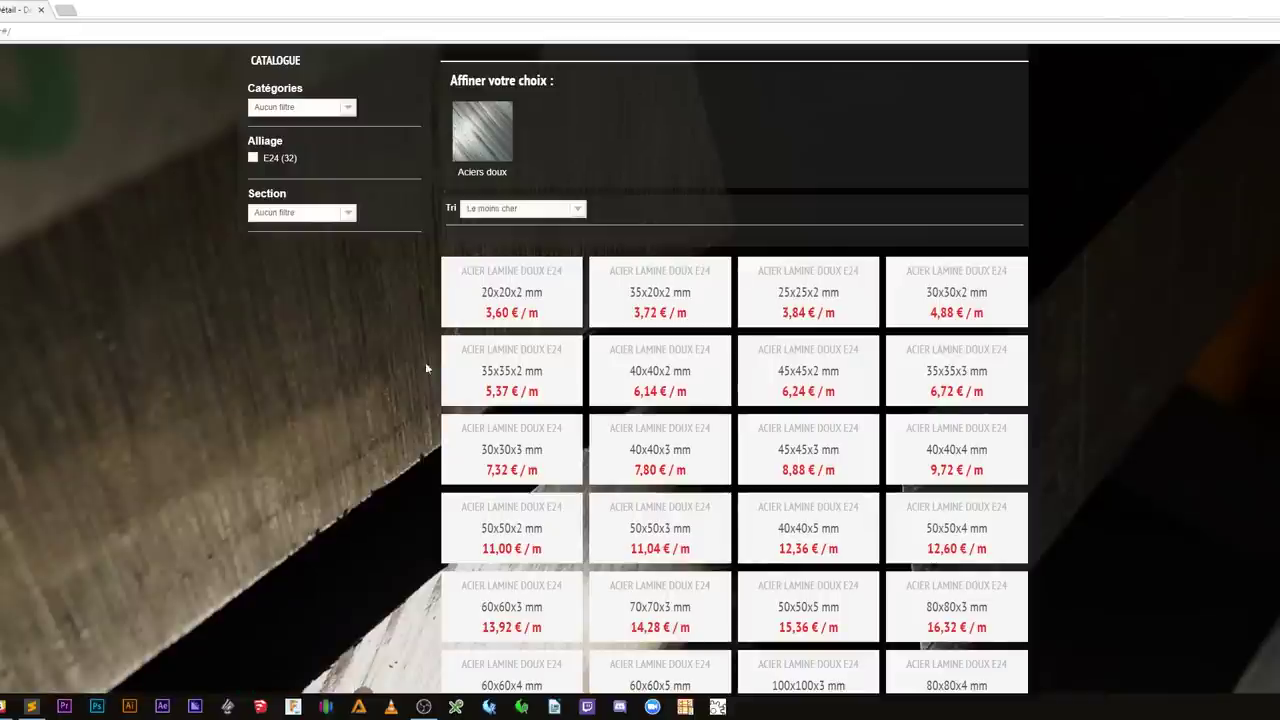
pyautogui.moveTo(808, 292)
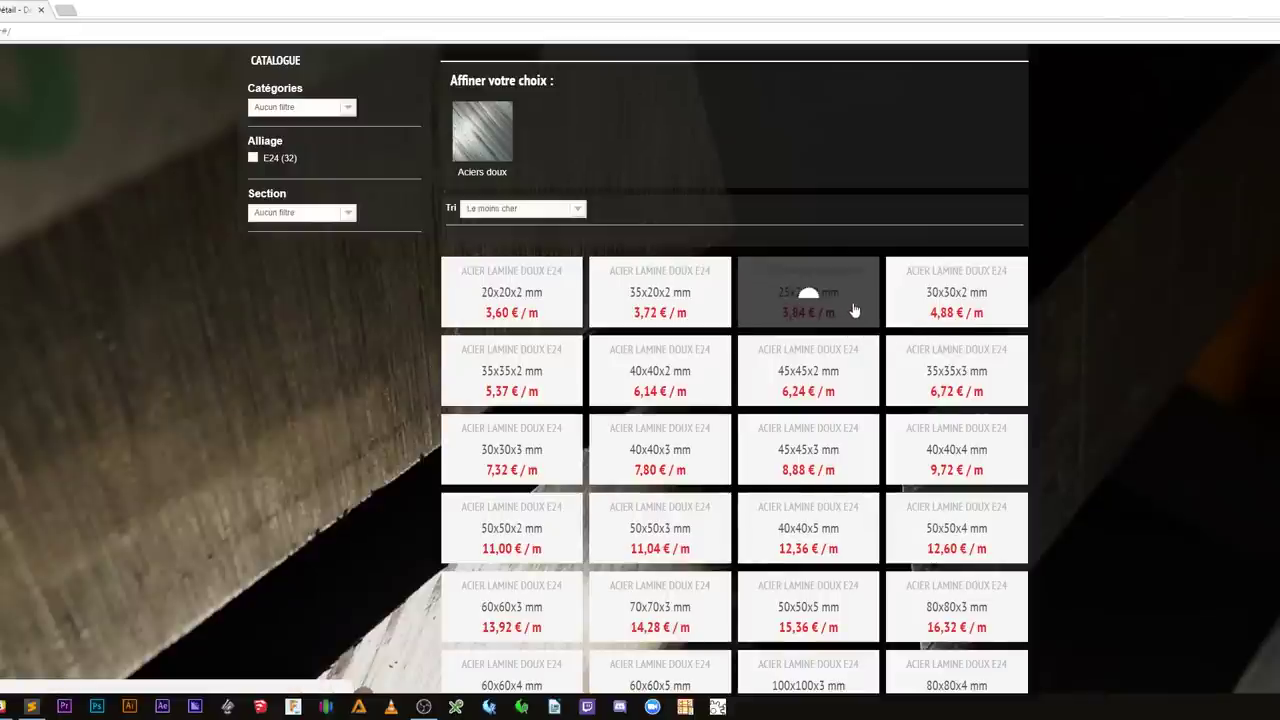
# Step: Add twelve 500 mm lengths of 25x25x2 mm tube to the cart and proceed to the order summary
pyautogui.click(855, 311)
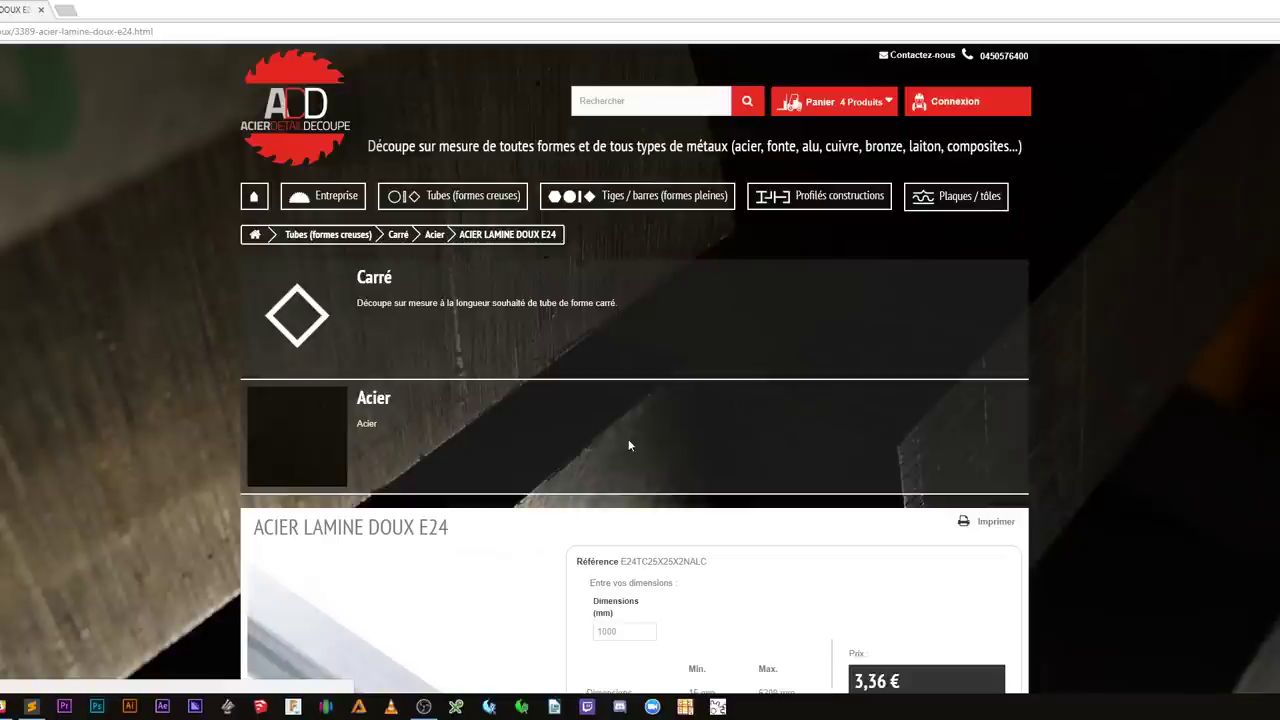
pyautogui.scroll(-3, 729, 501)
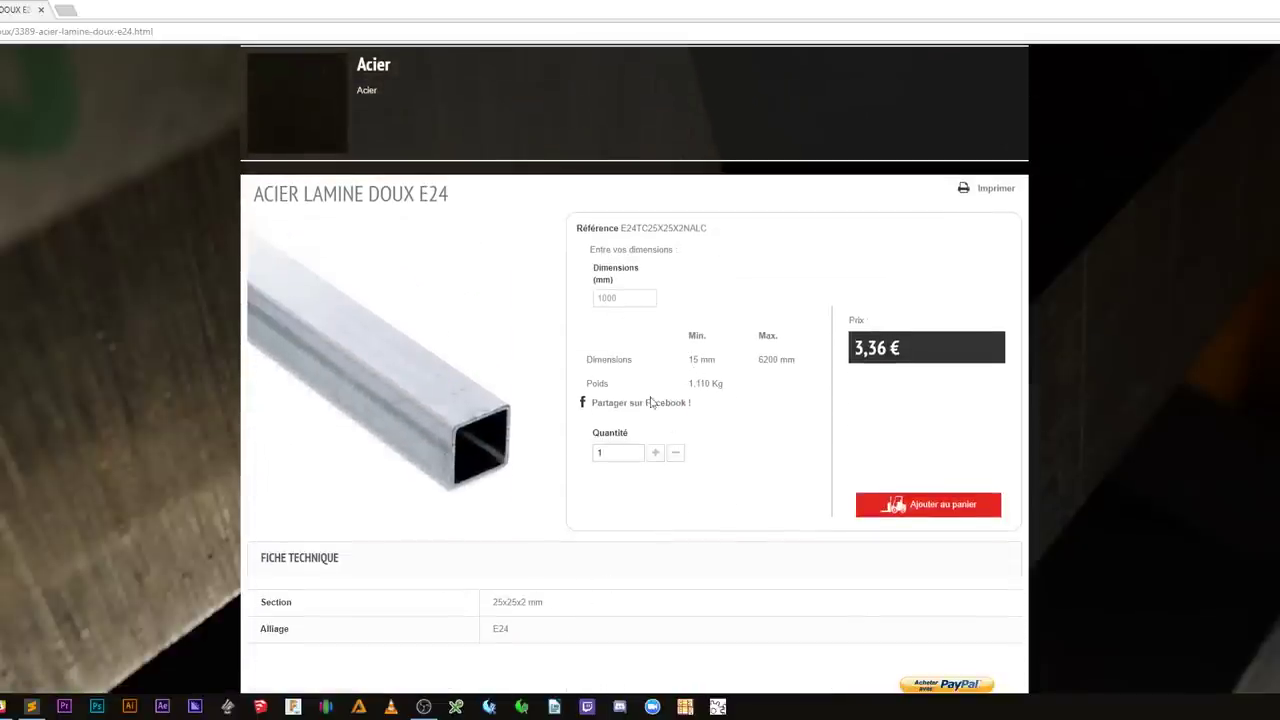
pyautogui.doubleClick(621, 299)
pyautogui.write('50')
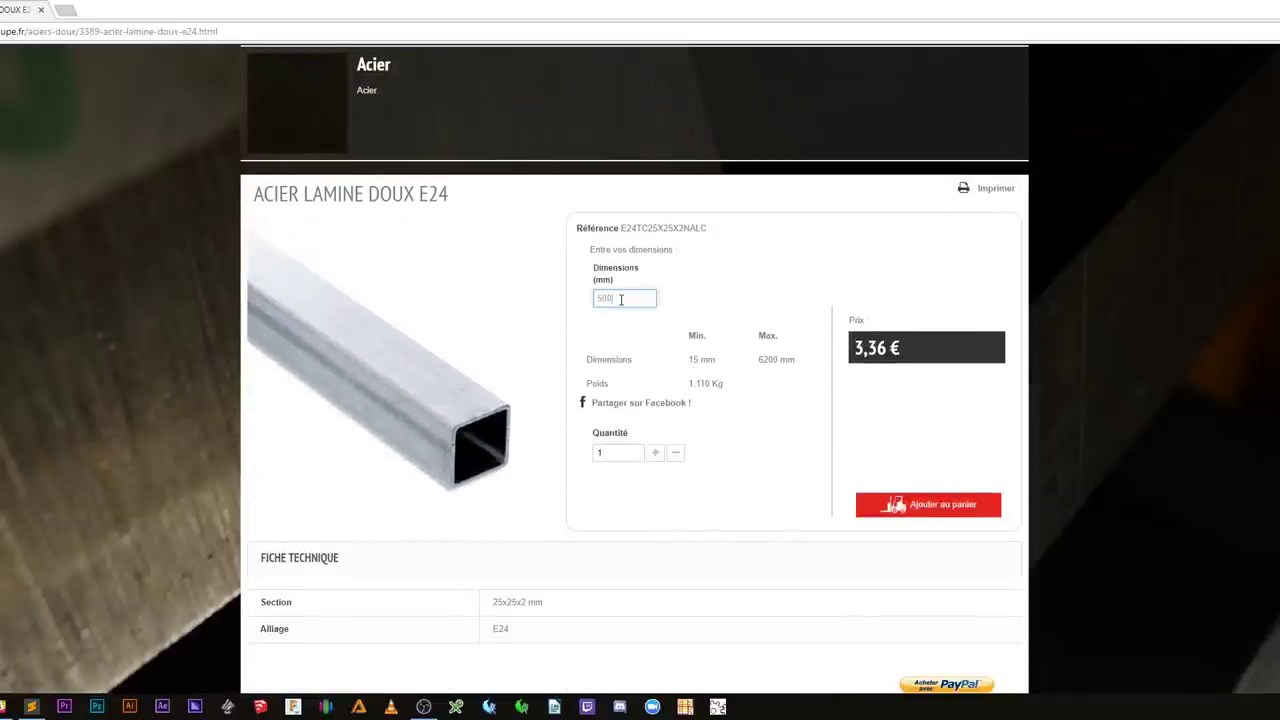
pyautogui.doubleClick(608, 455)
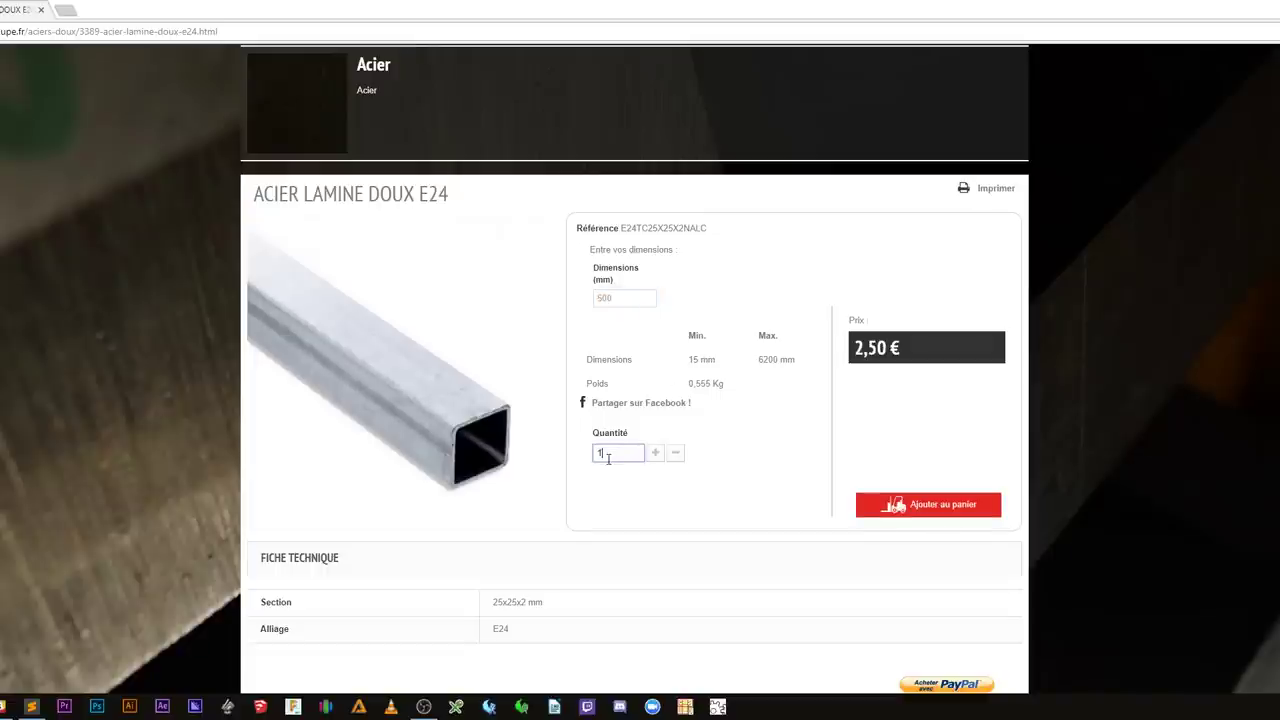
pyautogui.write('2')
pyautogui.click(760, 447)
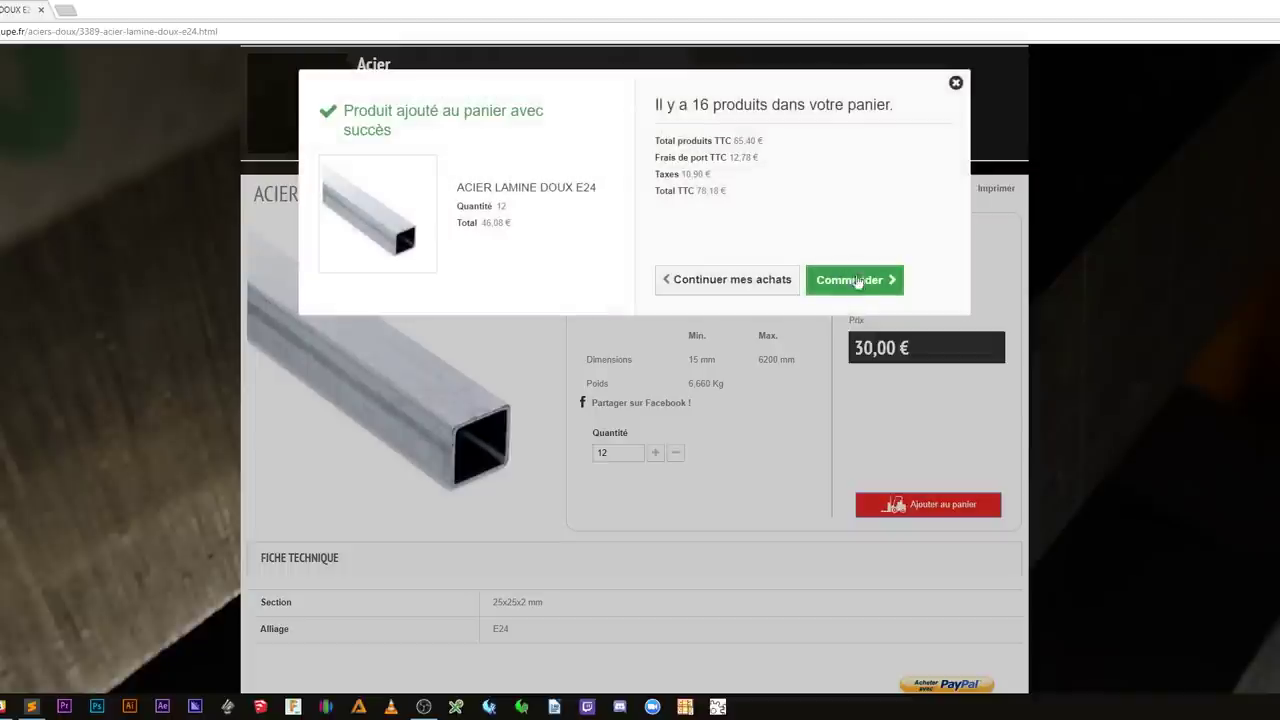
pyautogui.click(858, 282)
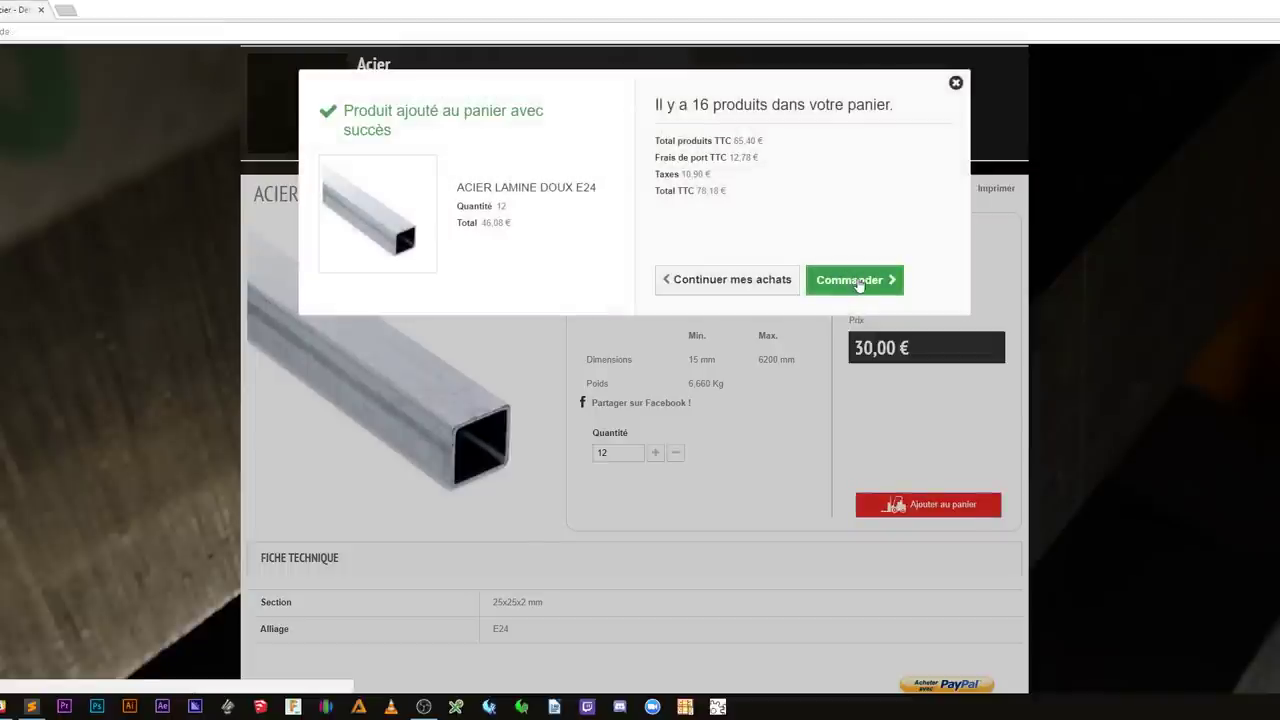
# Step: Scroll to the order recap table showing both tube lines and the 64,63 € total
pyautogui.scroll(-3, 771, 320)
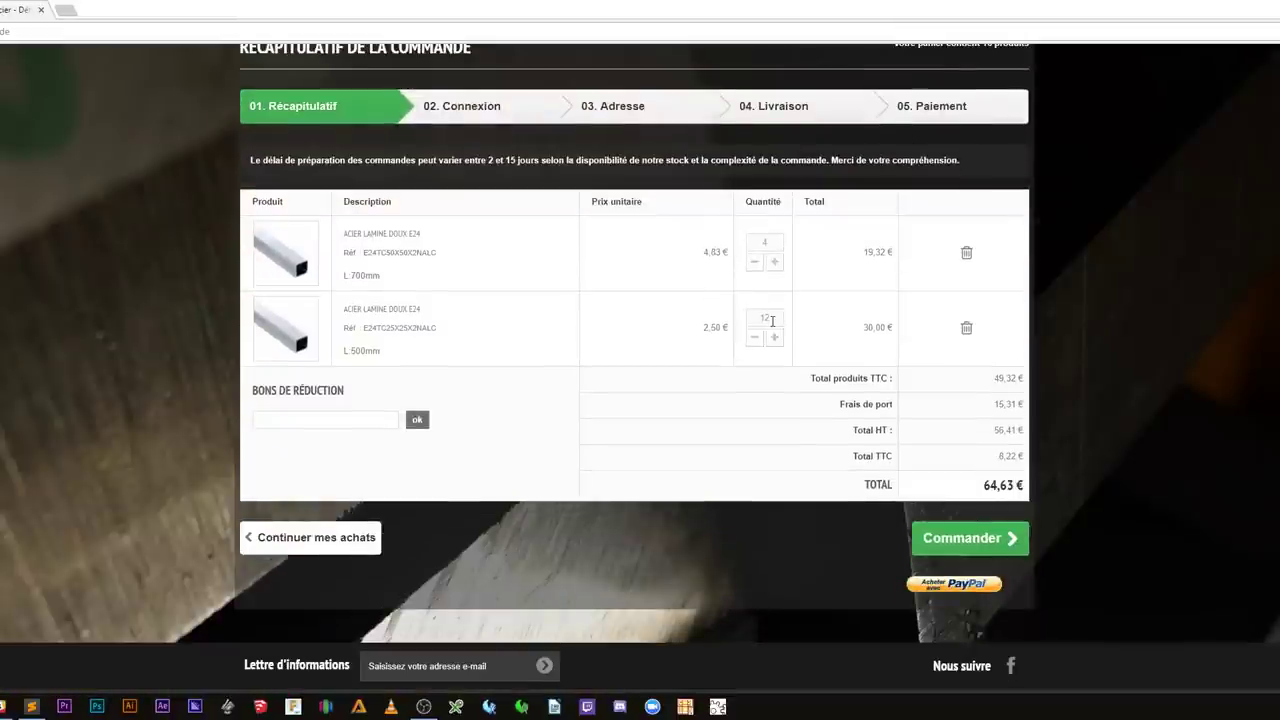